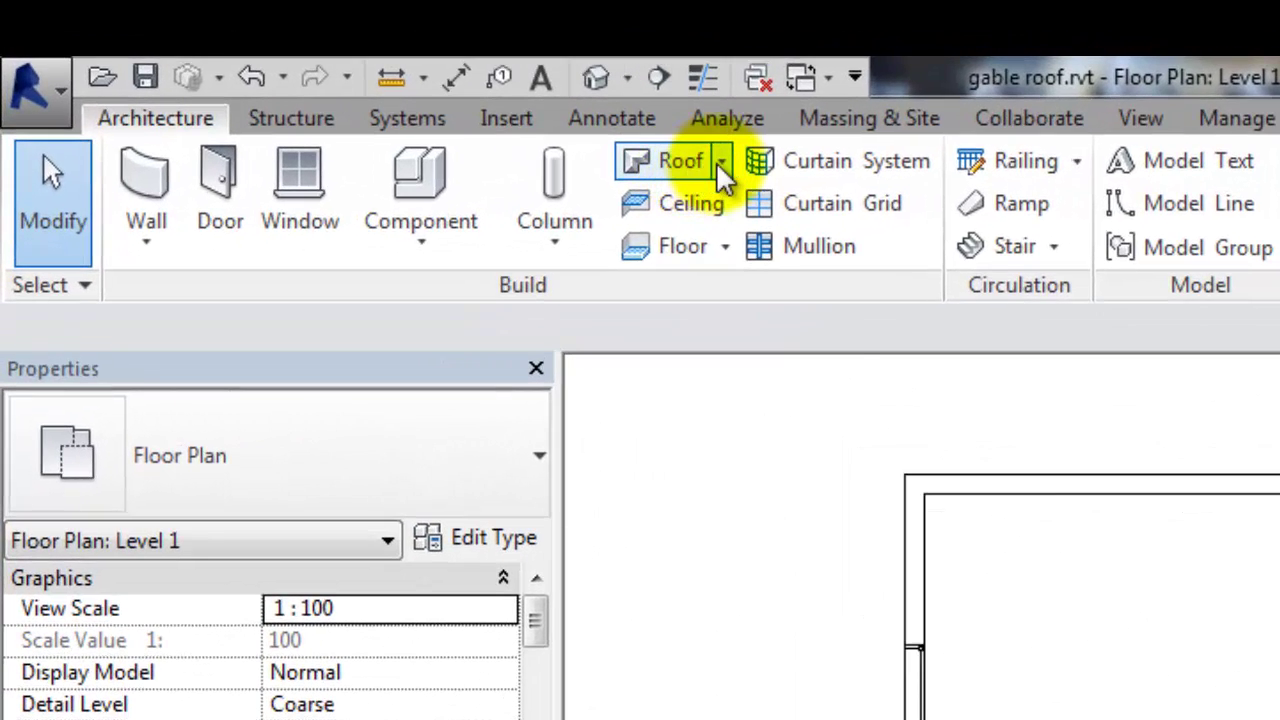
Start a Roof by Footprint sketch and place the roof on Level 2.
left_click(719, 166)
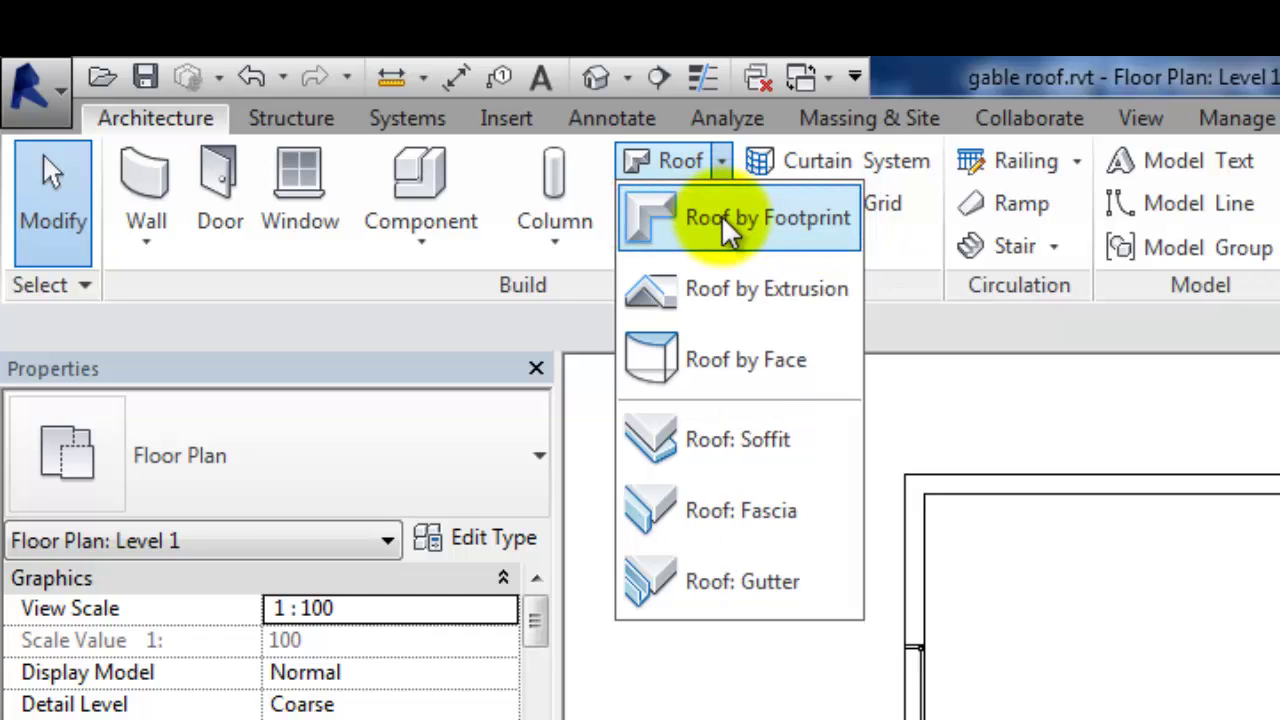
left_click(727, 222)
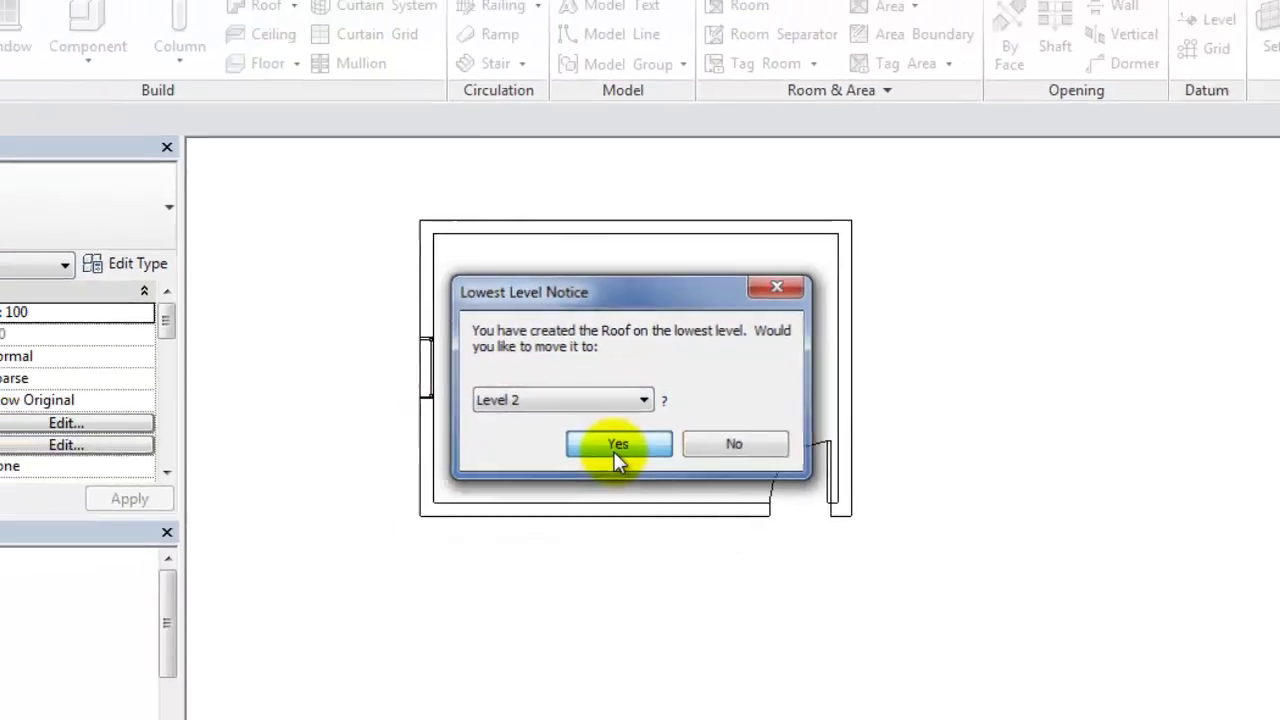
left_click(602, 470)
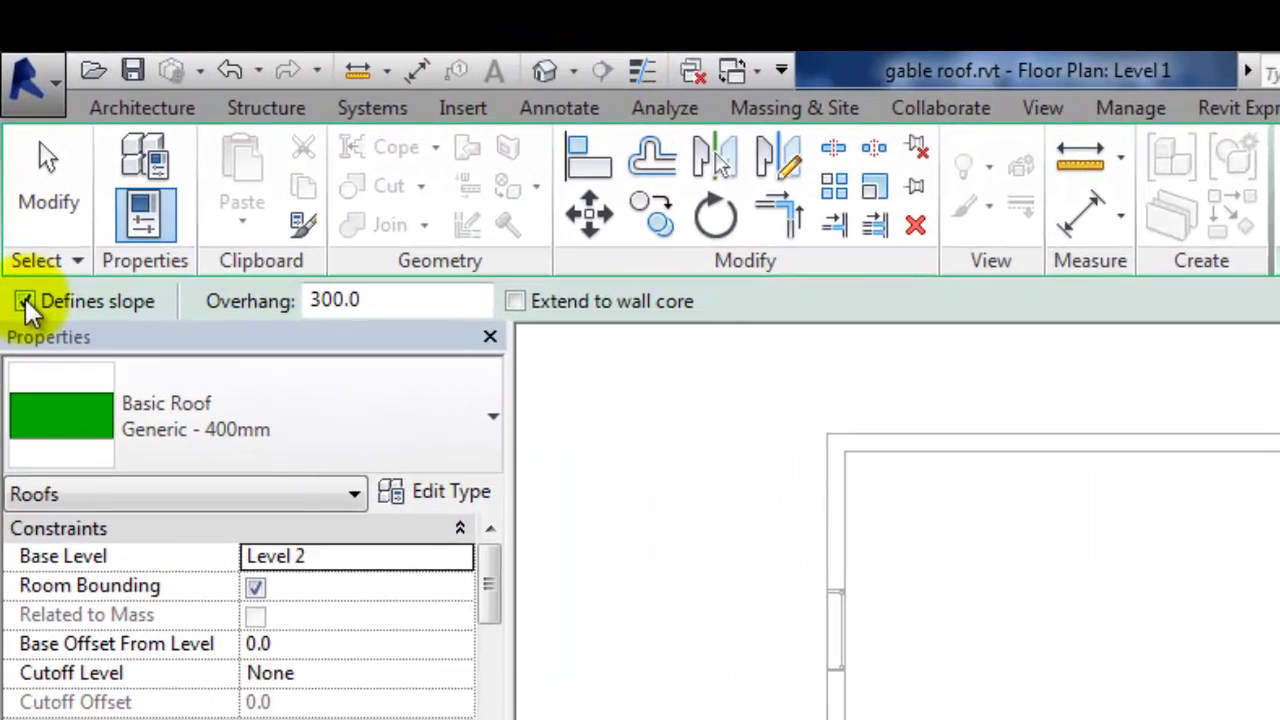
Enable Defines slope and change the roof overhang from 300 to 400.
left_click(26, 303)
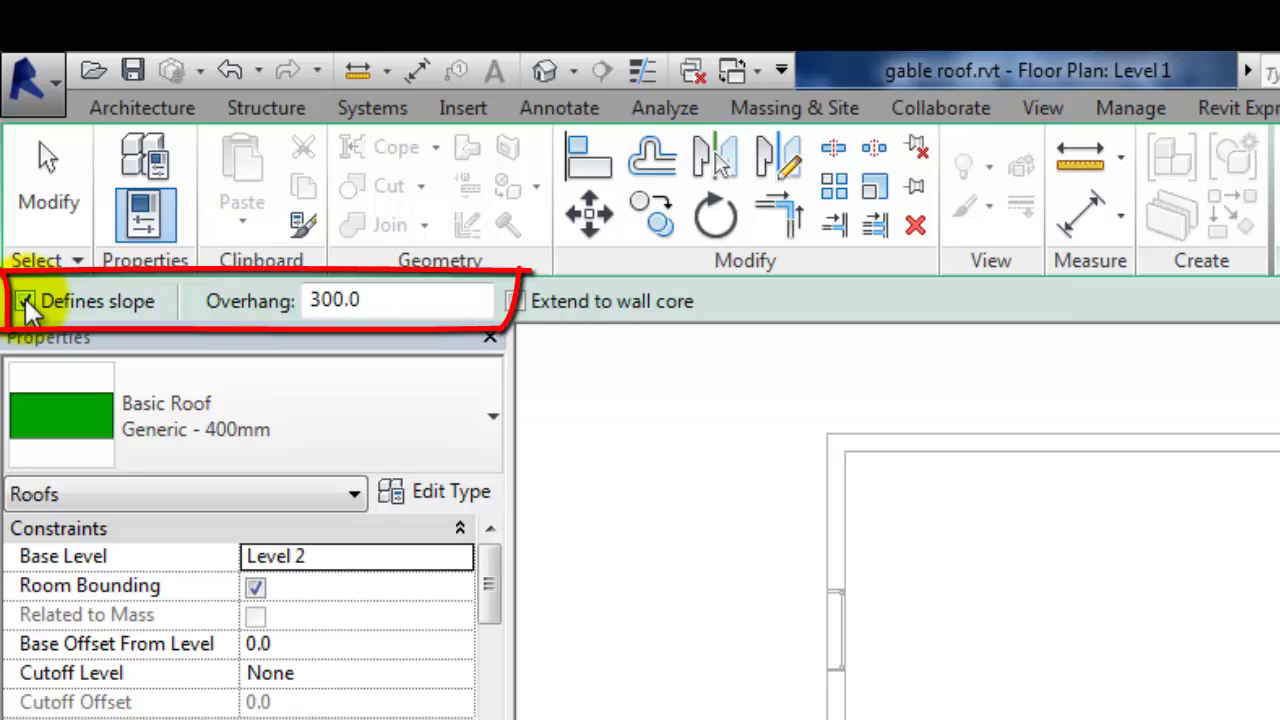
left_click(329, 300)
double_click(334, 300)
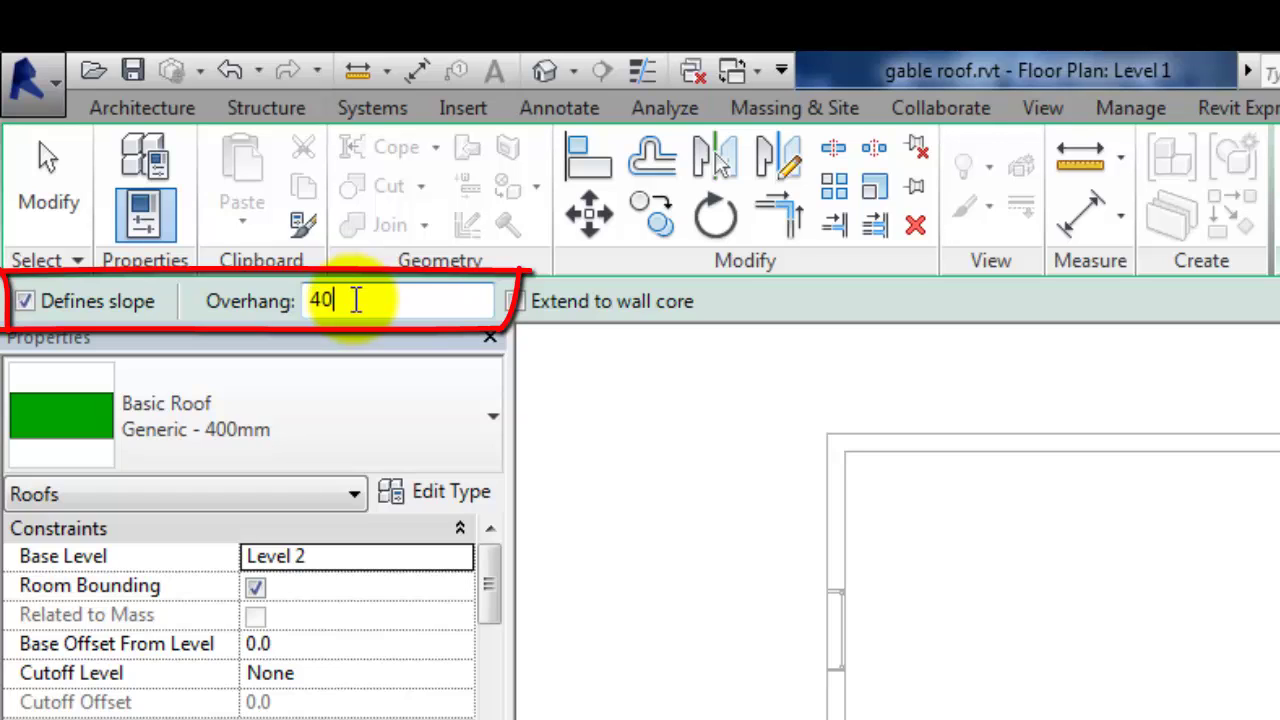
type("400")
key("Return")
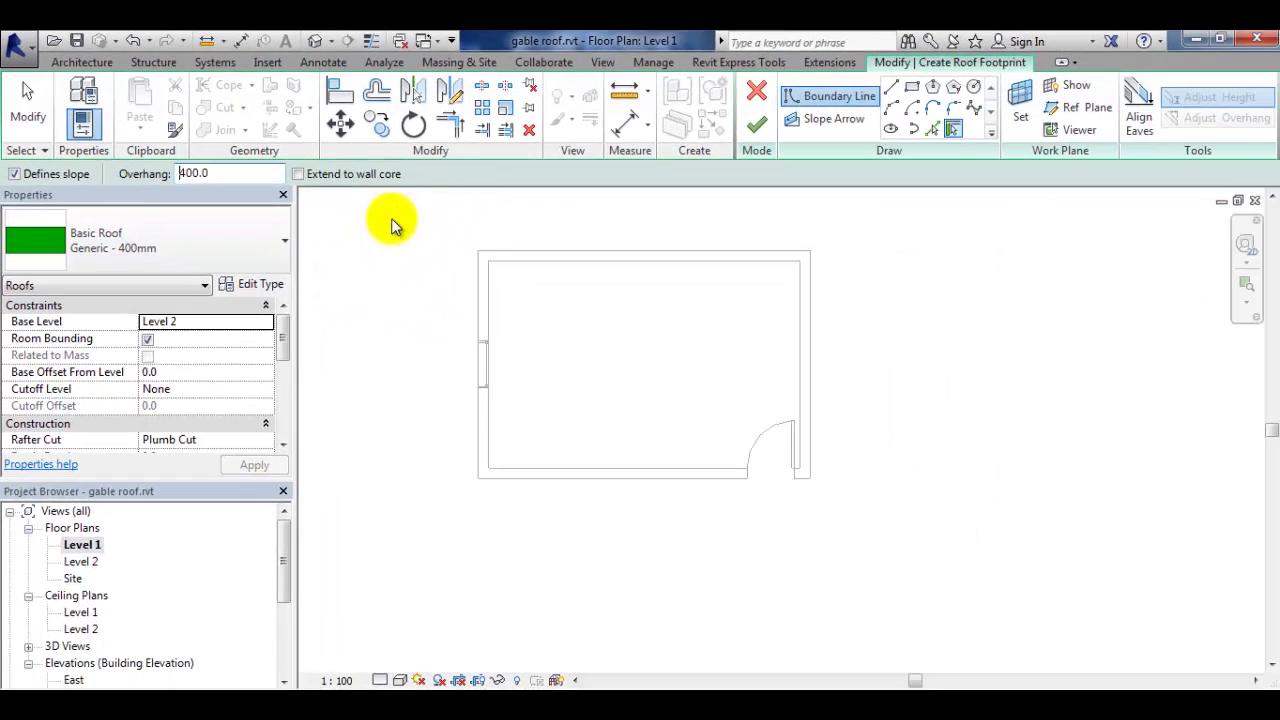
Pick the top, bottom and right walls as 30° sloped roof boundary lines.
left_click(573, 258)
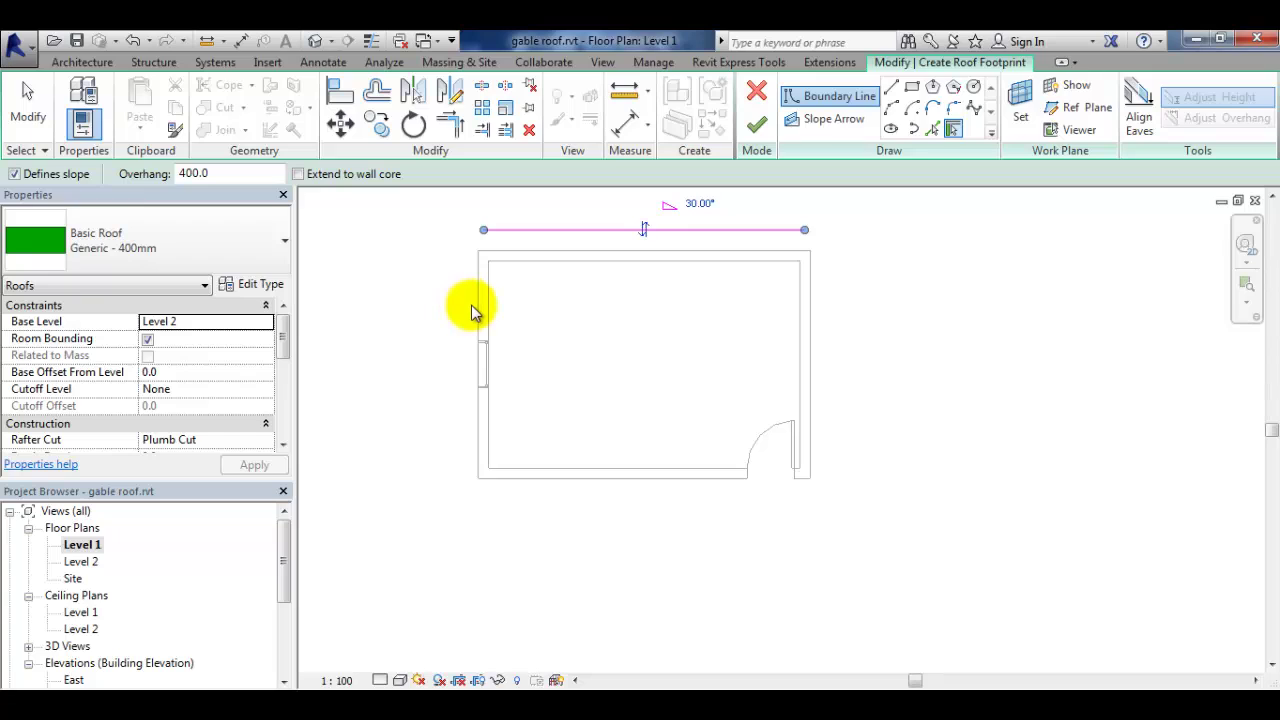
left_click(562, 478)
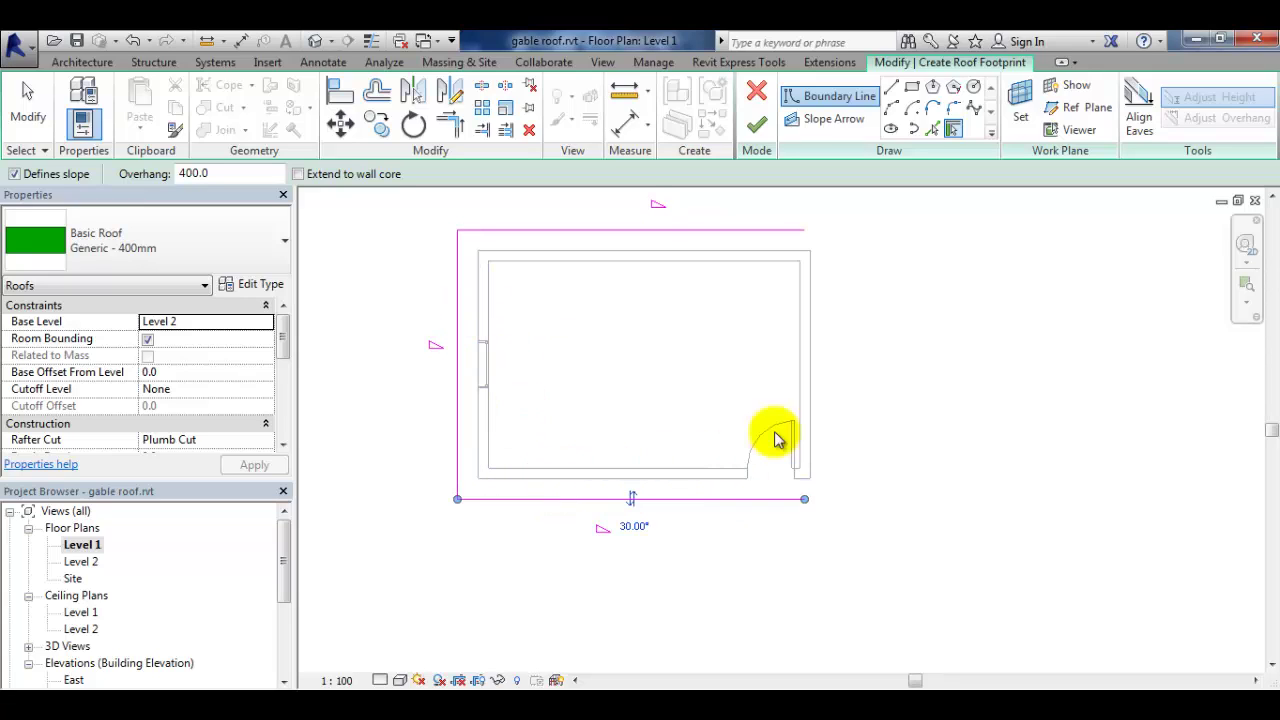
left_click(814, 331)
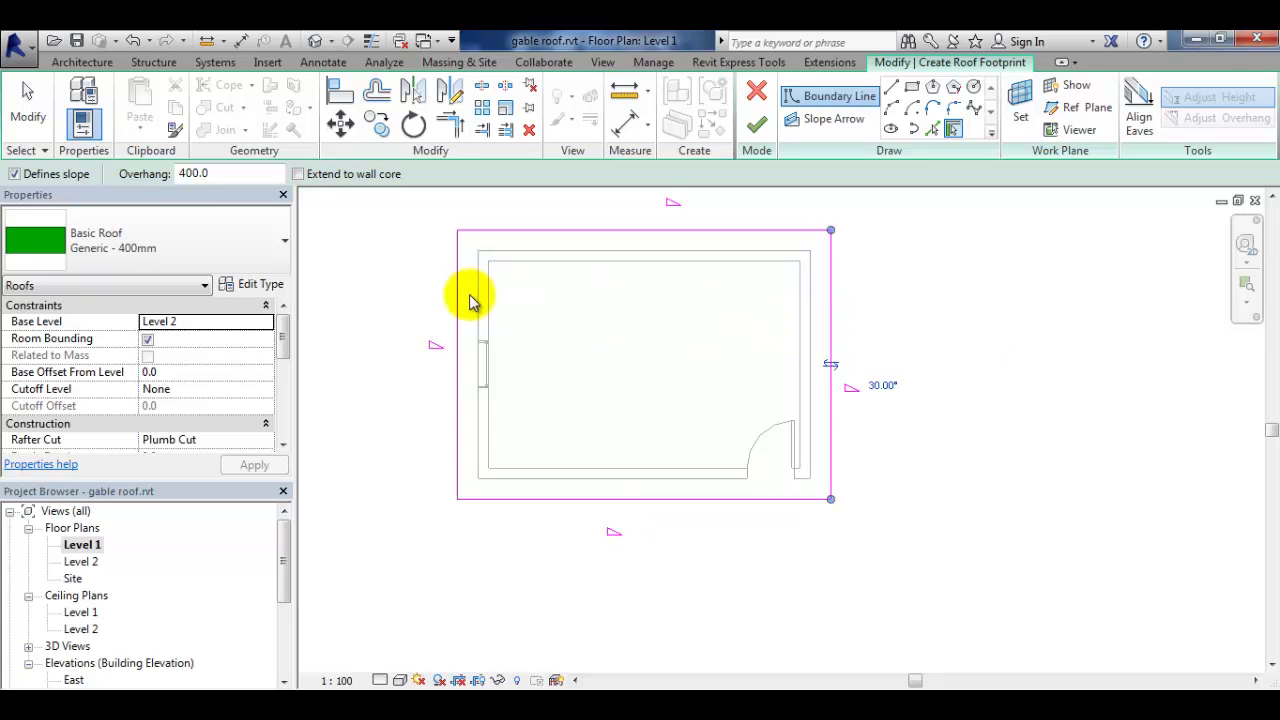
left_click(27, 113)
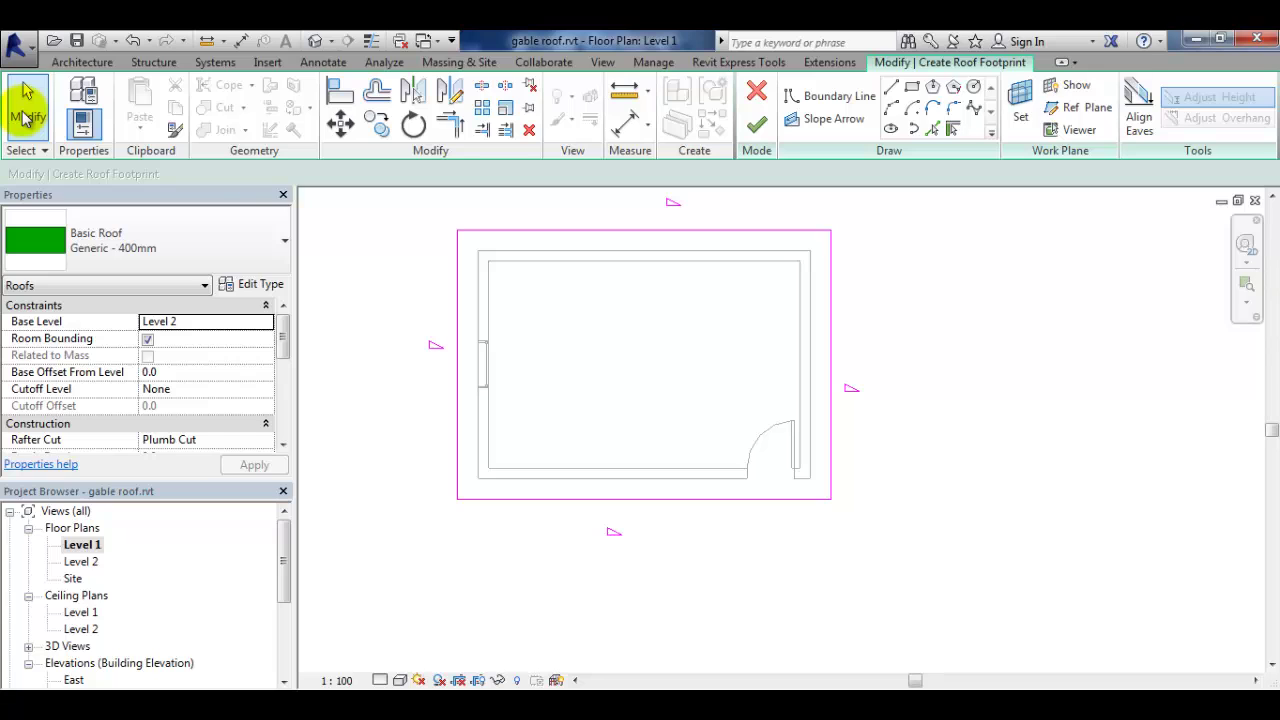
Set the top, right and bottom boundary lines to 45°, then select the left line.
left_click(542, 232)
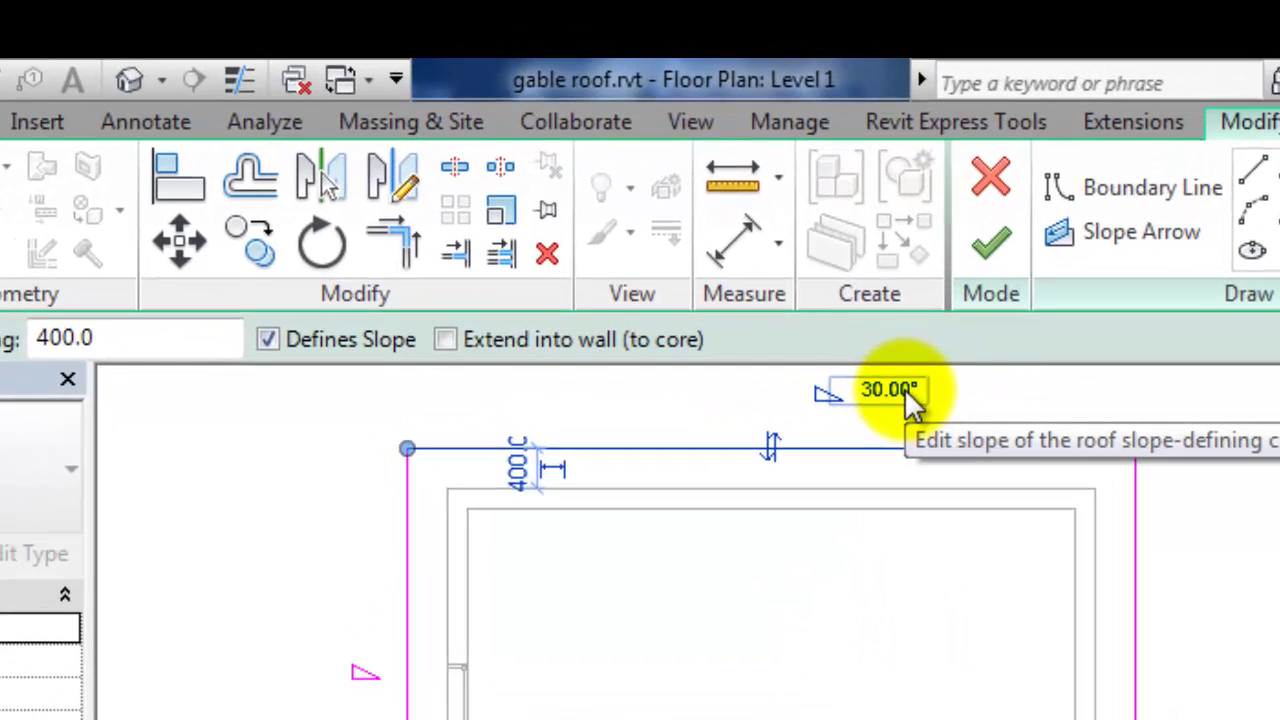
left_click(910, 392)
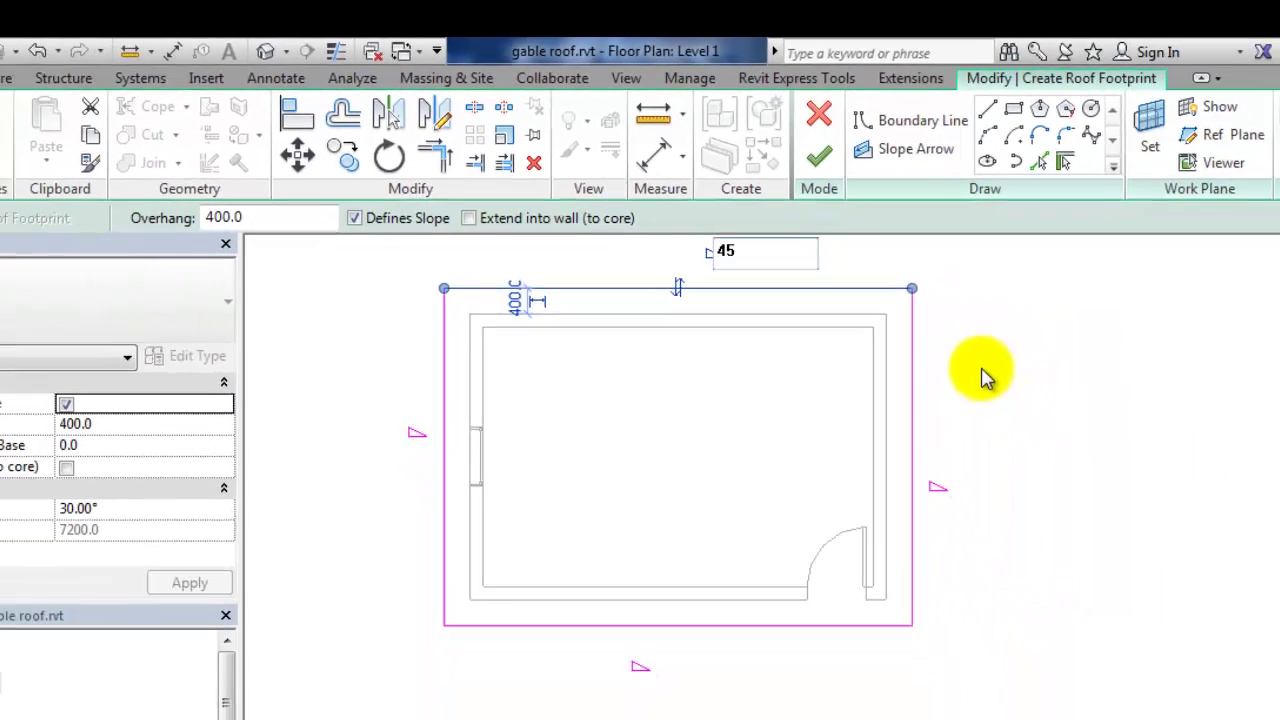
key("Return")
left_click(830, 314)
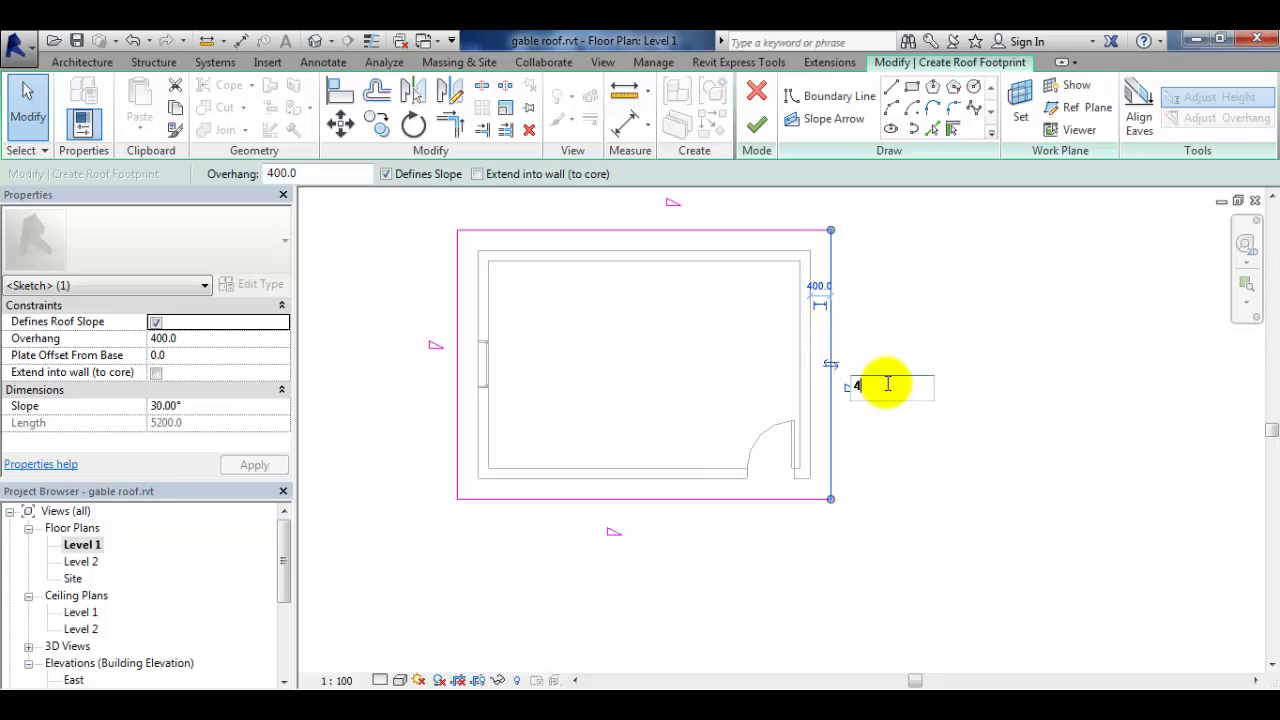
key("Return")
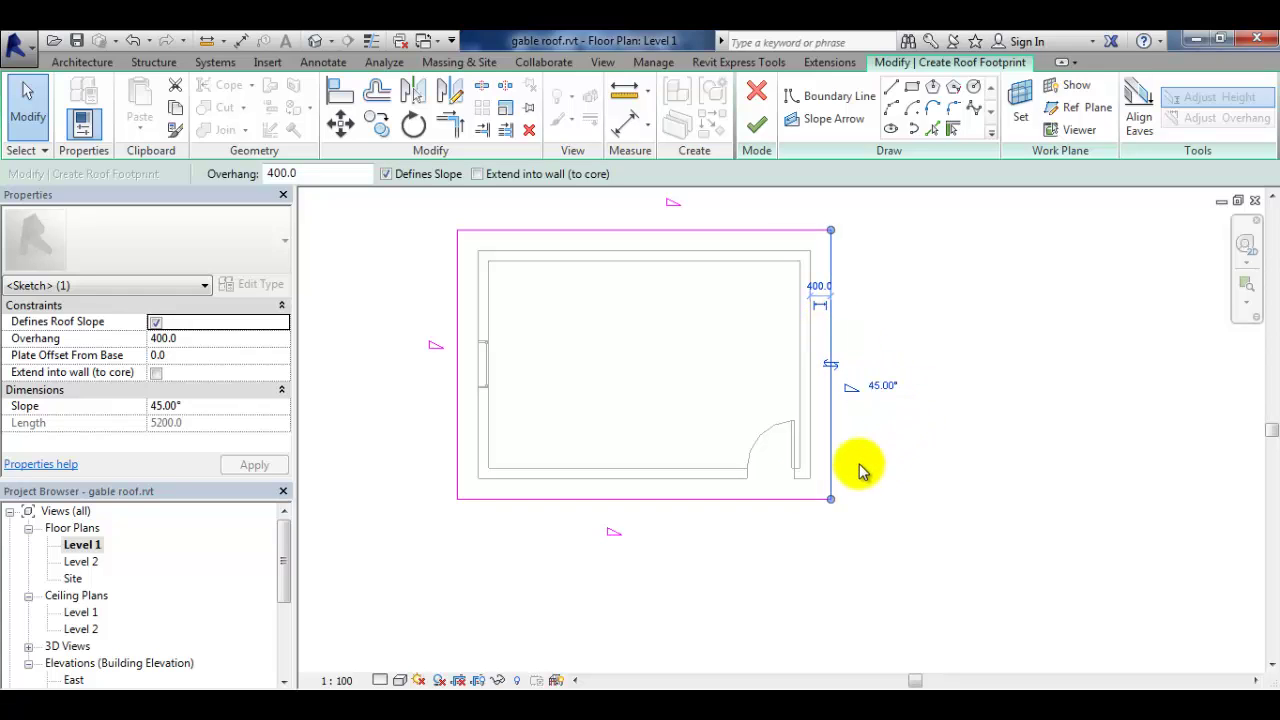
left_click(741, 500)
left_click(652, 529)
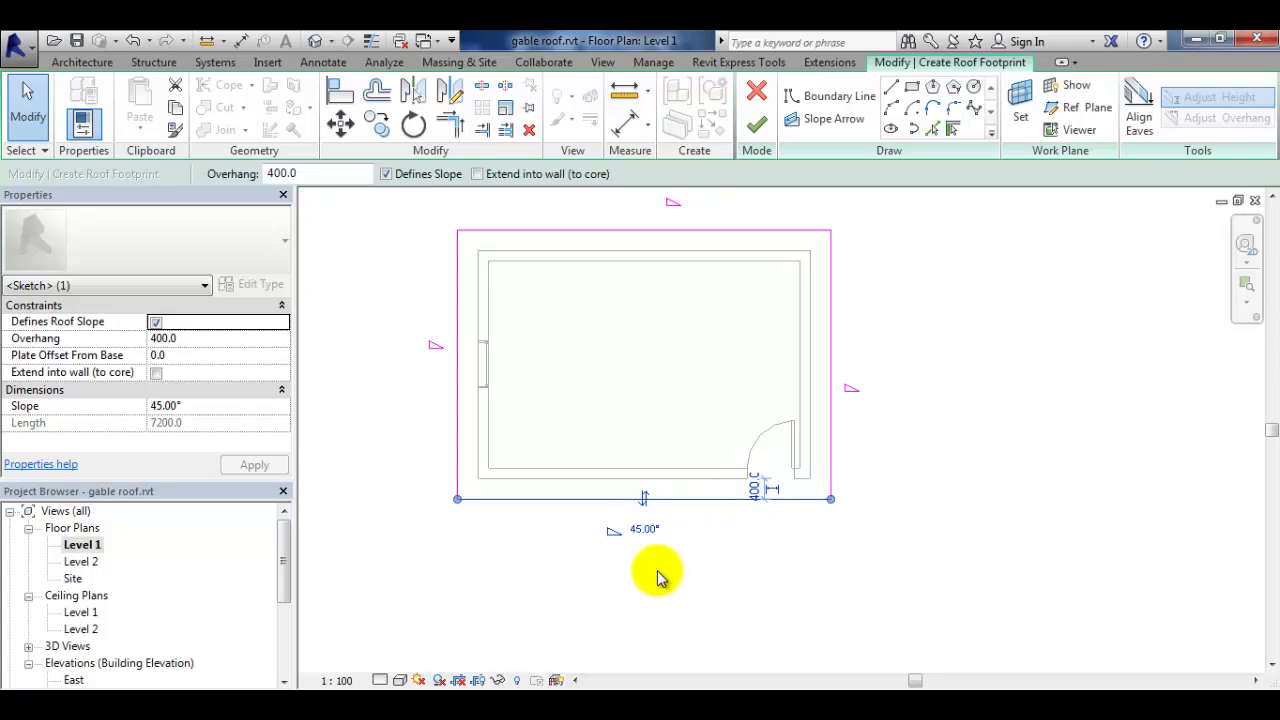
left_click(457, 400)
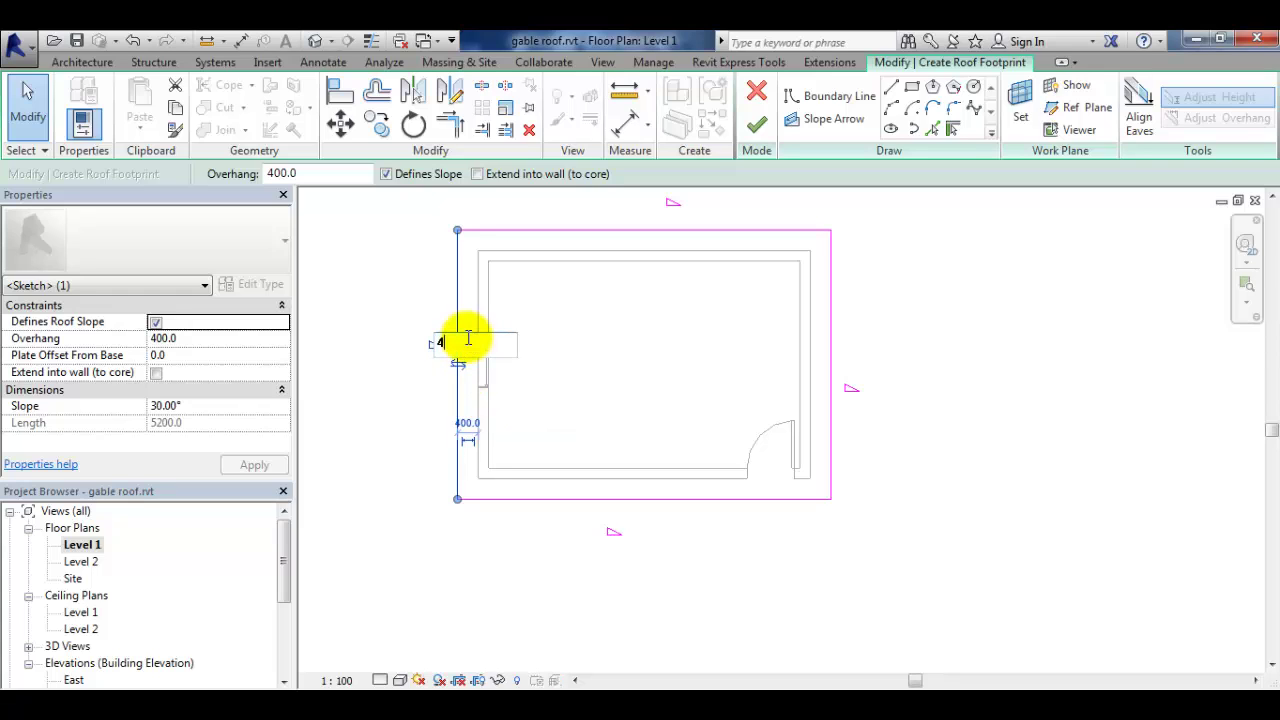
Set all four boundary lines to a 30° slope in Properties and finish the roof sketch.
left_click(455, 560)
mouse_move(397, 213)
left_mouse_down()
mouse_move(531, 371)
mouse_move(763, 514)
mouse_move(942, 580)
left_mouse_up()
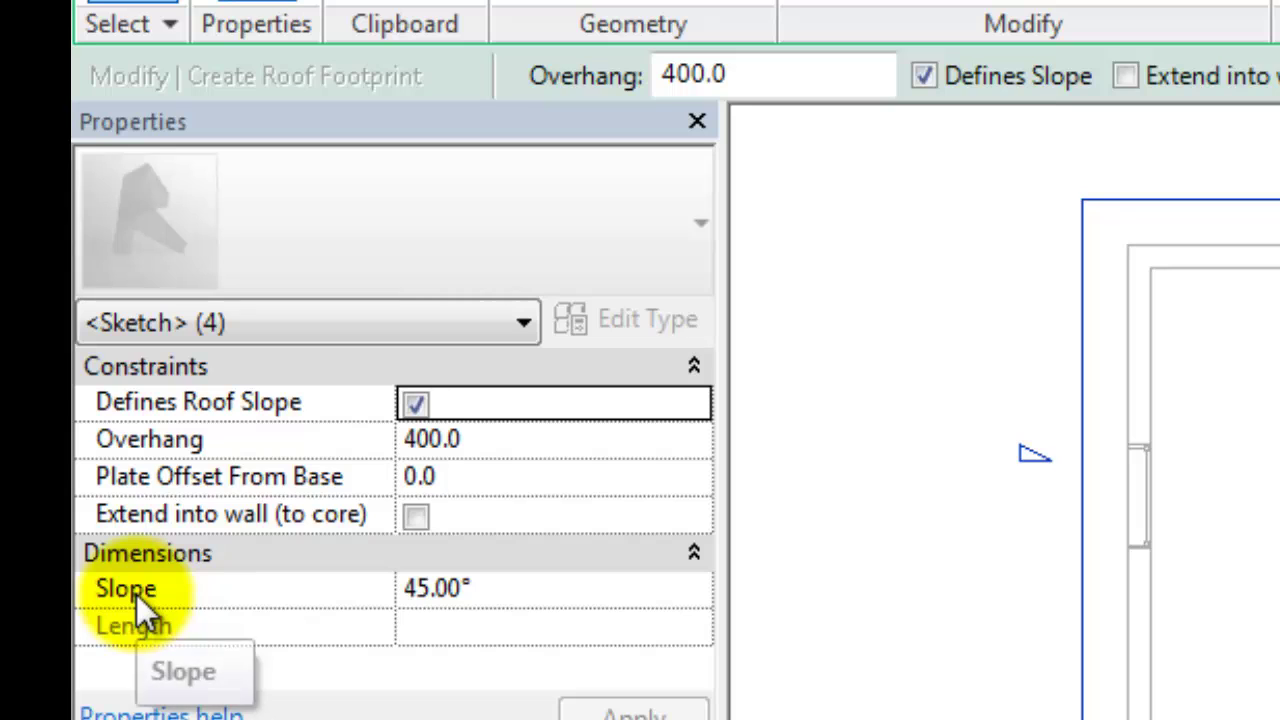
left_click(517, 591)
type("30")
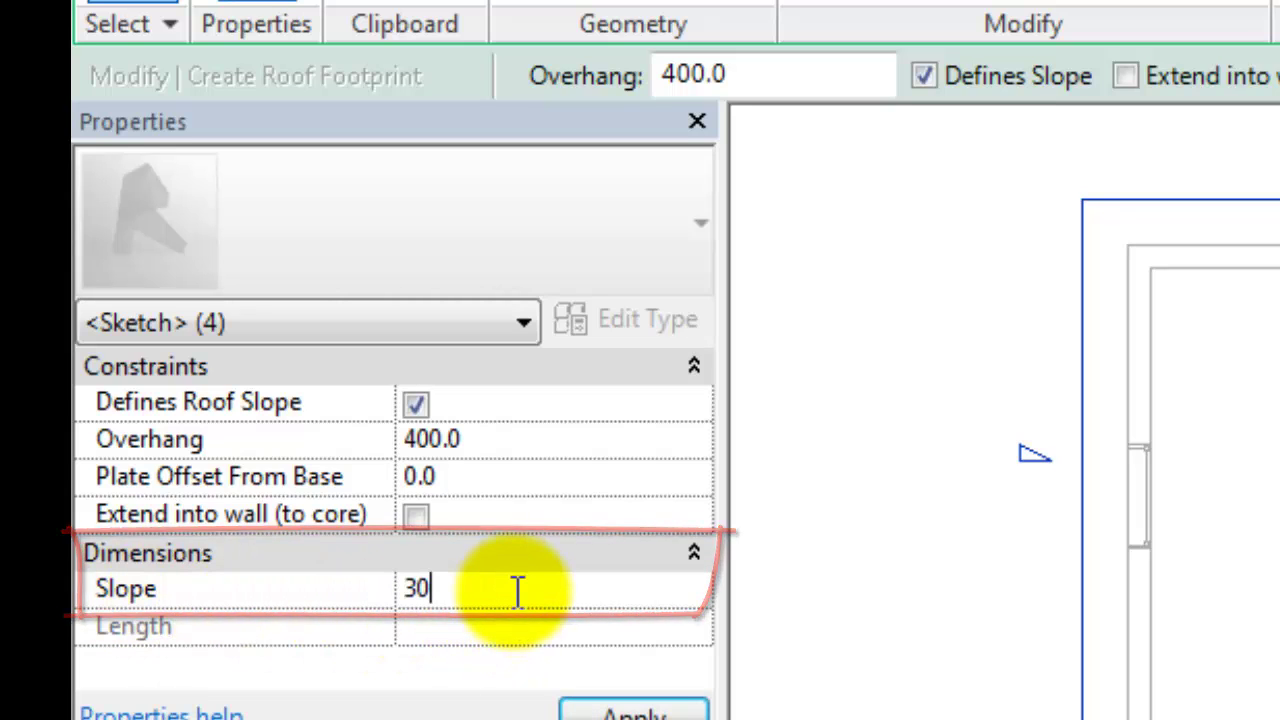
left_click(633, 708)
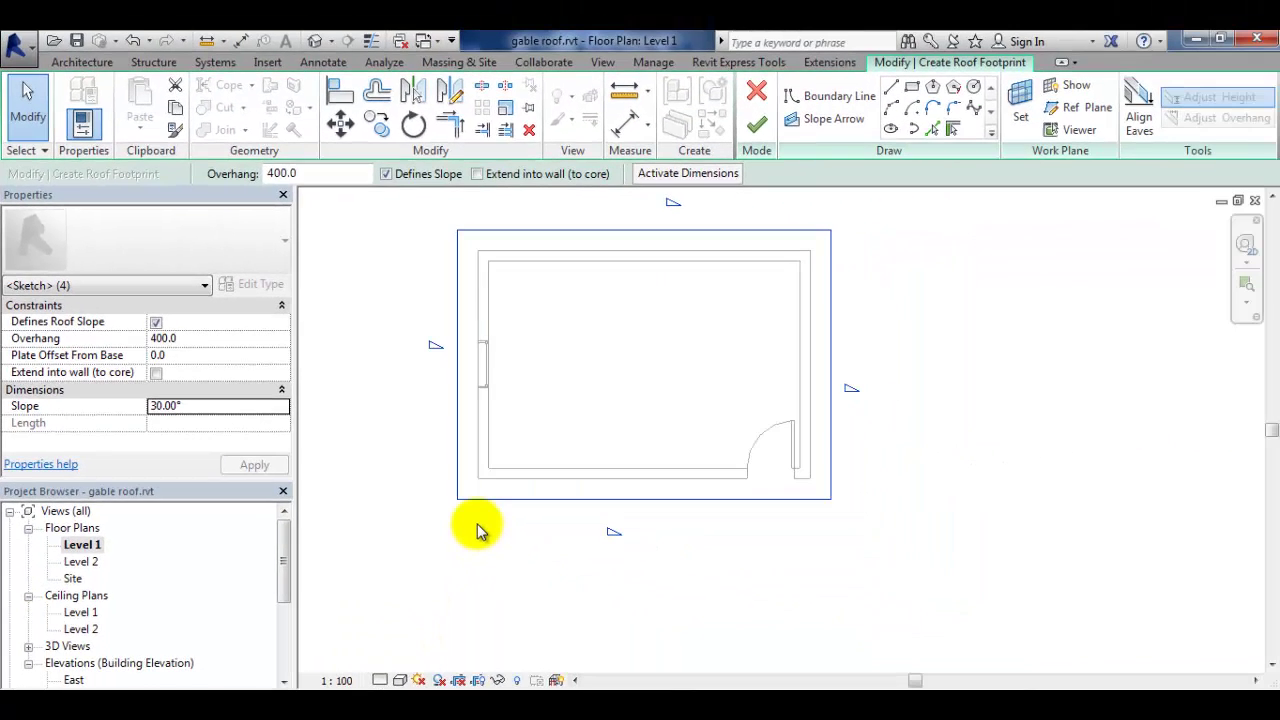
left_click(478, 530)
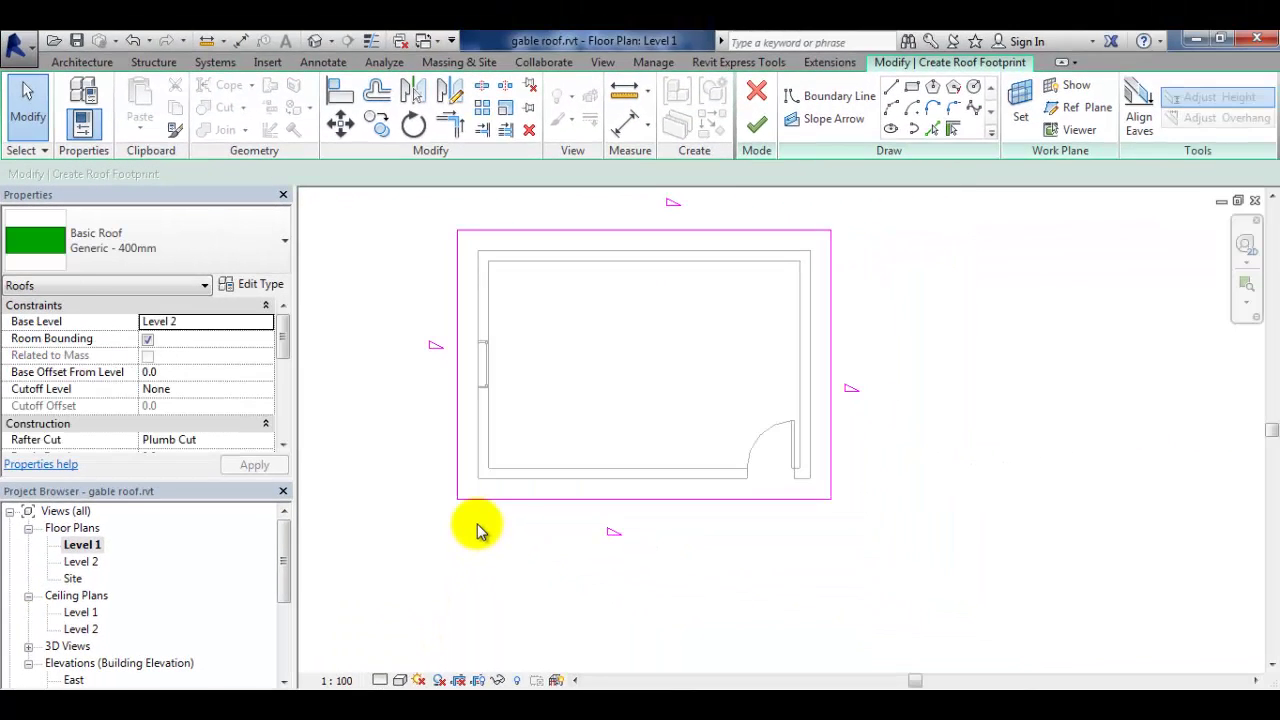
left_click(757, 125)
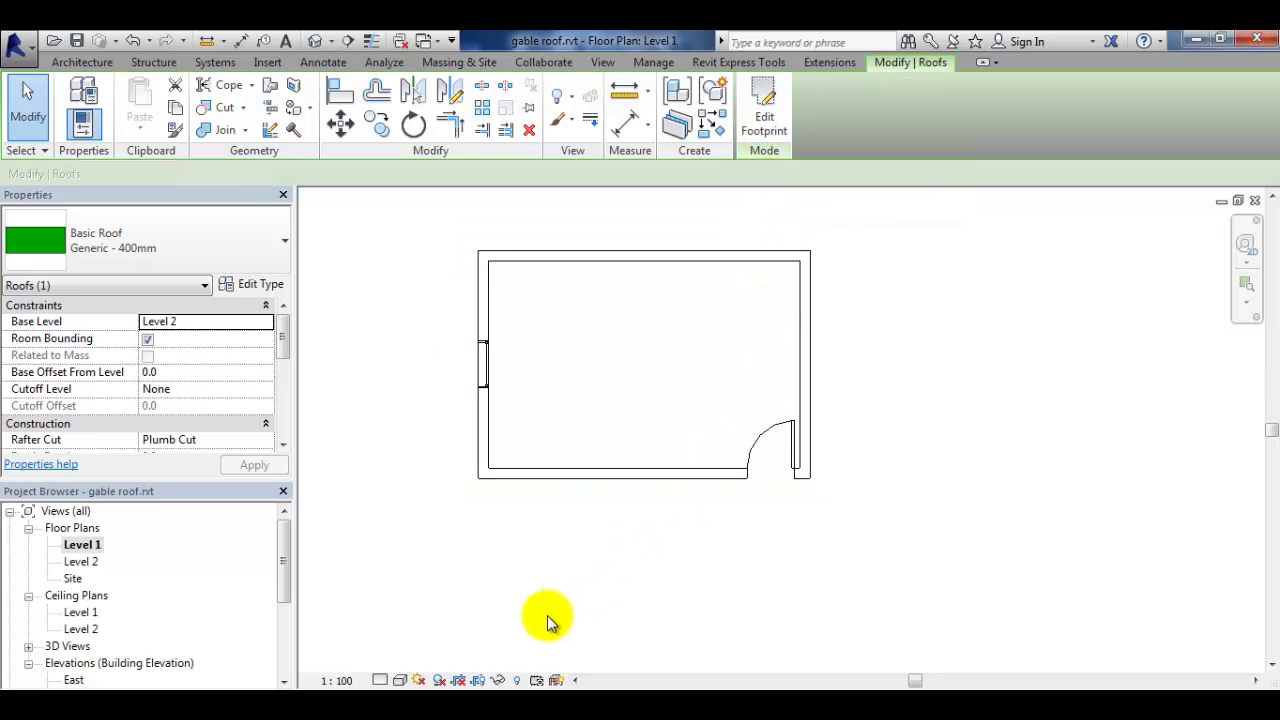
Zoom into the hip roof corners in the Level 2 plan, then Zoom To Fit.
double_click(81, 563)
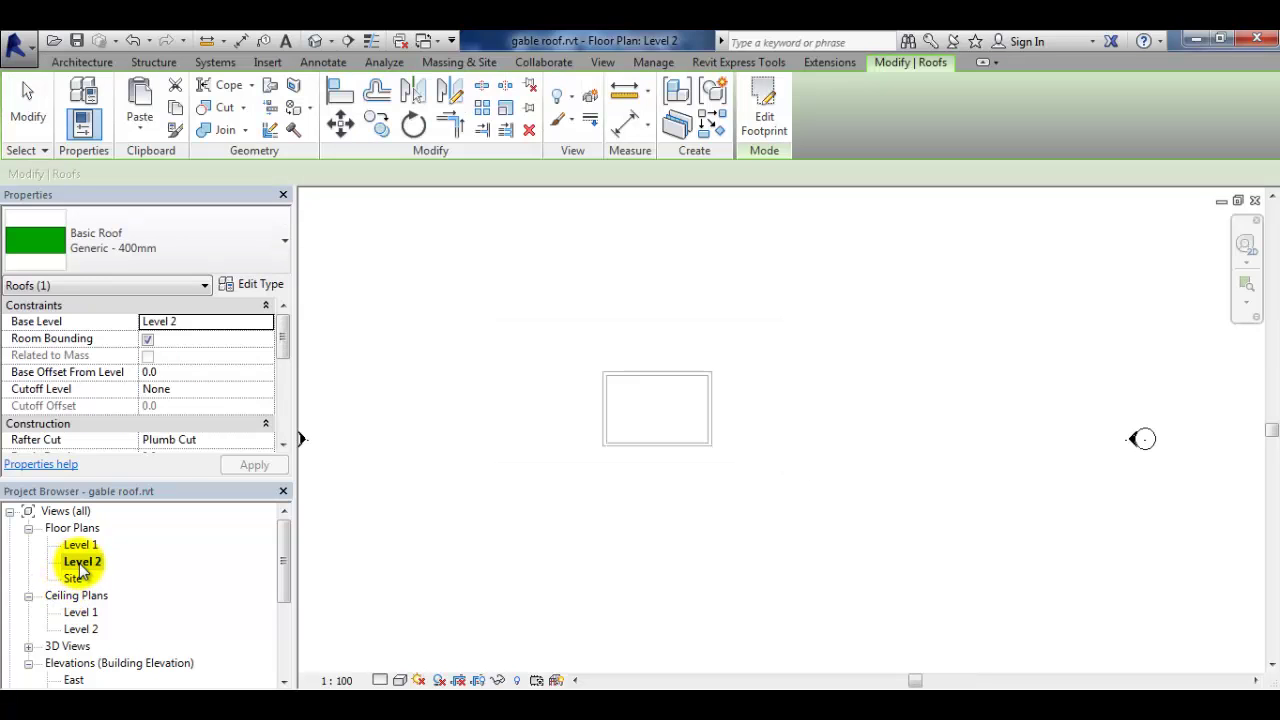
scroll(622, 430, "up", 5)
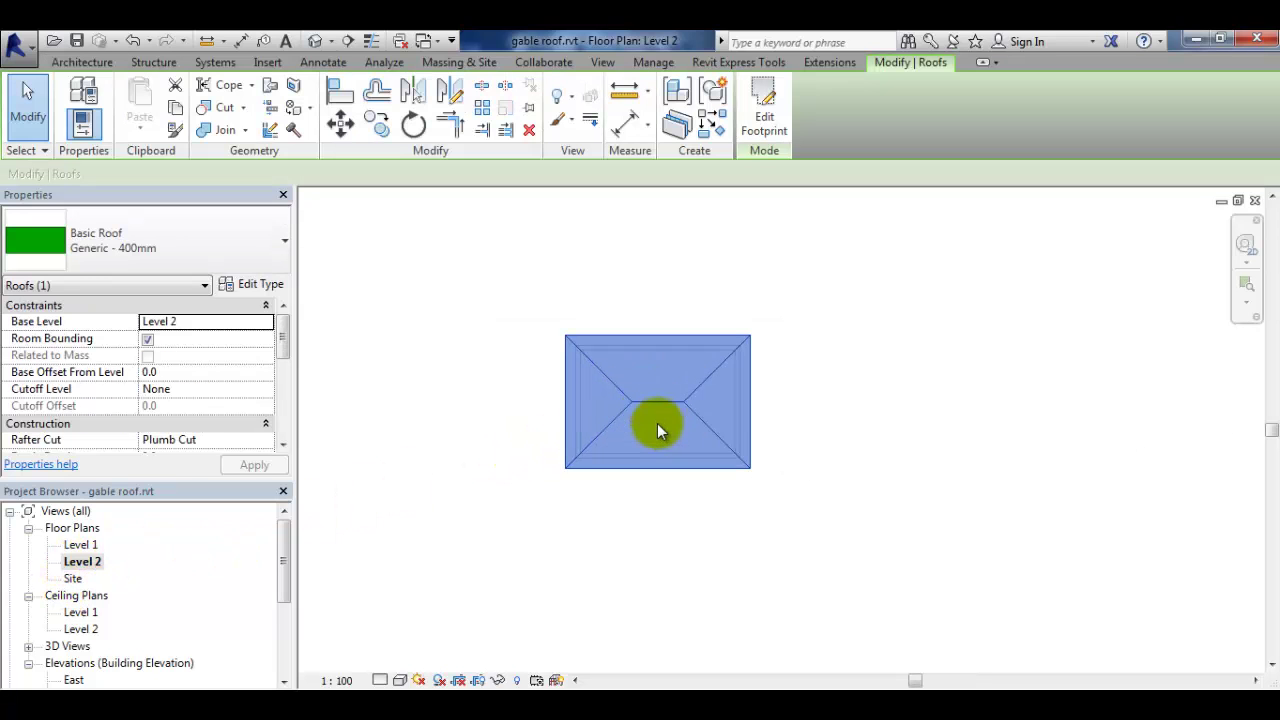
left_click(613, 271)
scroll(569, 325, "up", 6)
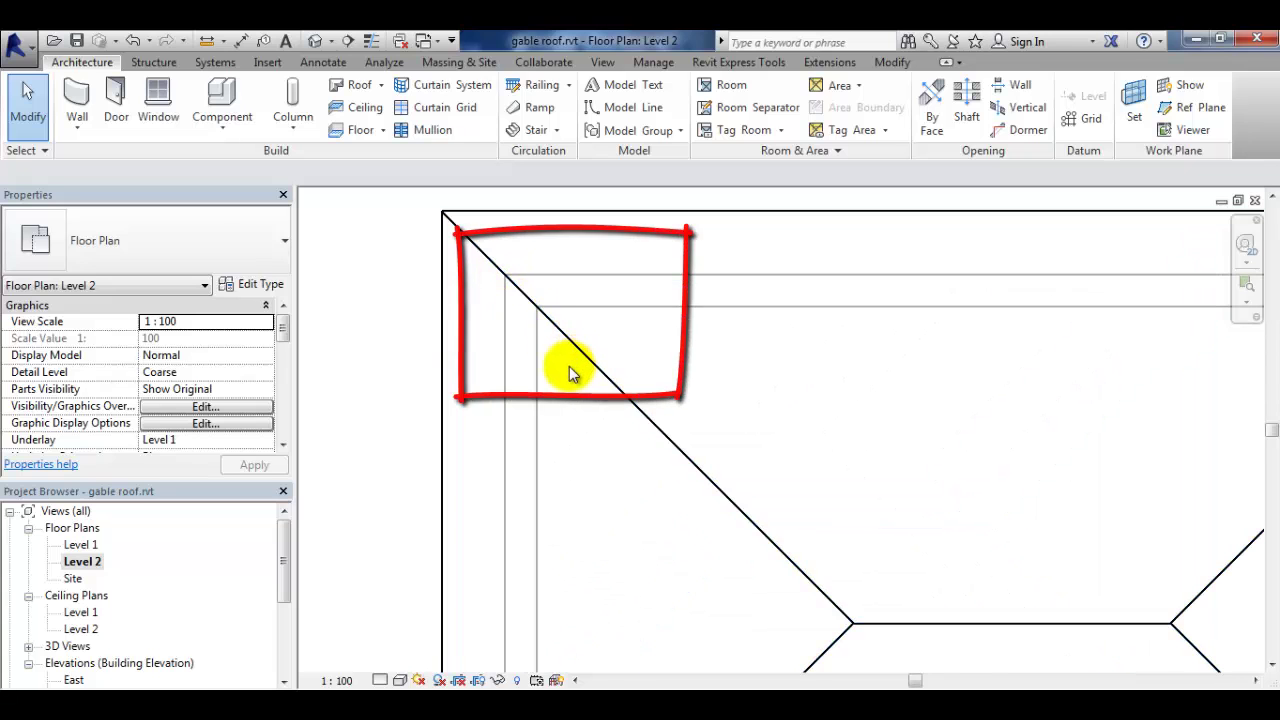
scroll(490, 343, "down", 5)
scroll(1078, 318, "up", 5)
scroll(1078, 318, "up", 2)
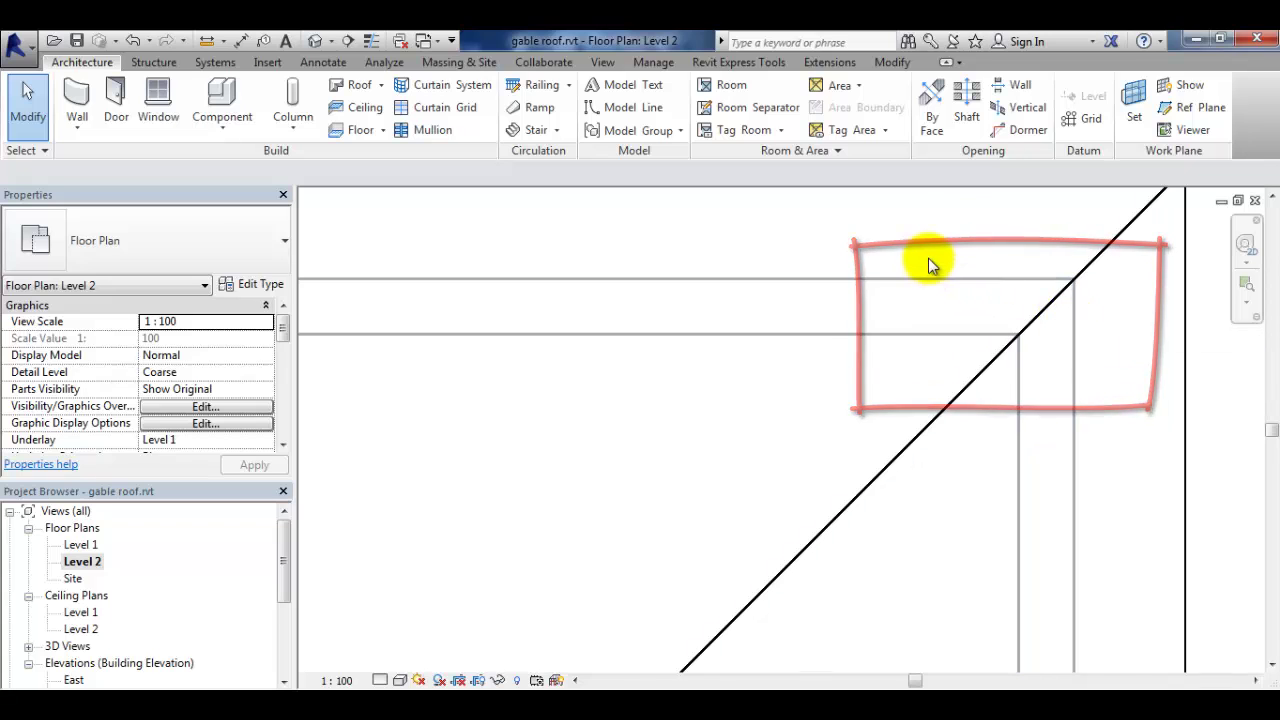
scroll(910, 255, "down", 5)
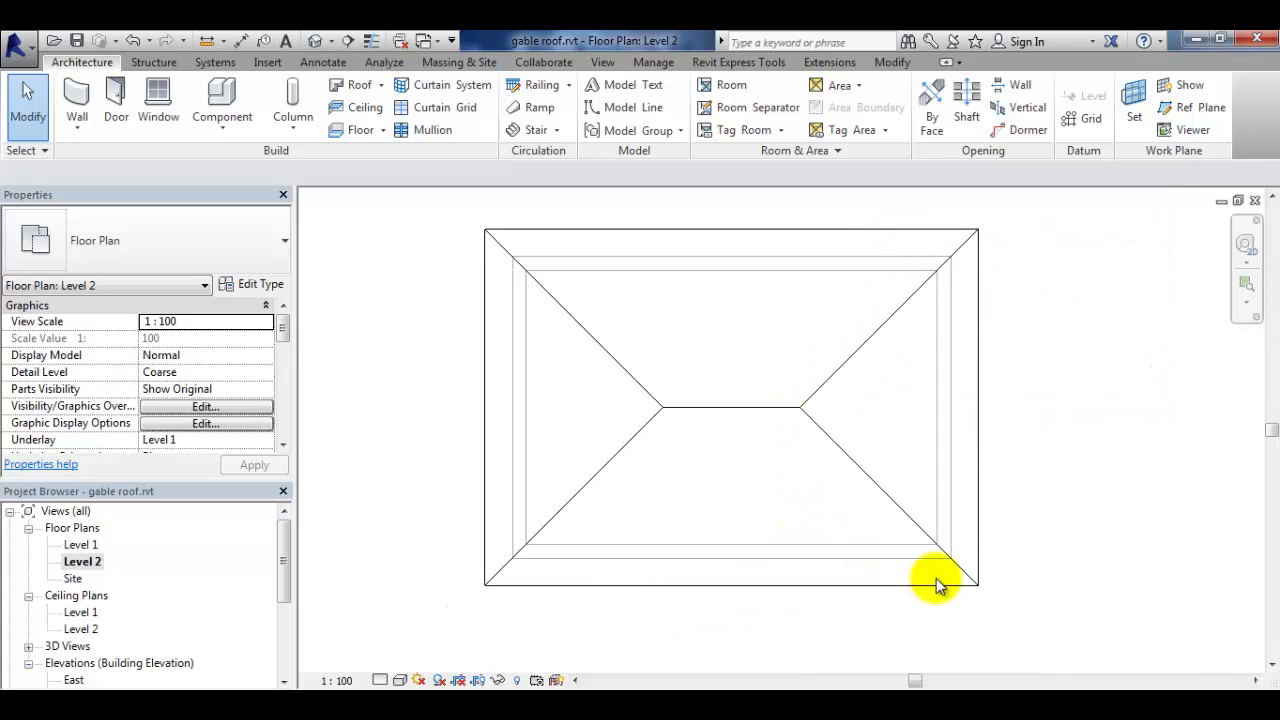
scroll(935, 583, "up", 4)
scroll(950, 560, "up", 2)
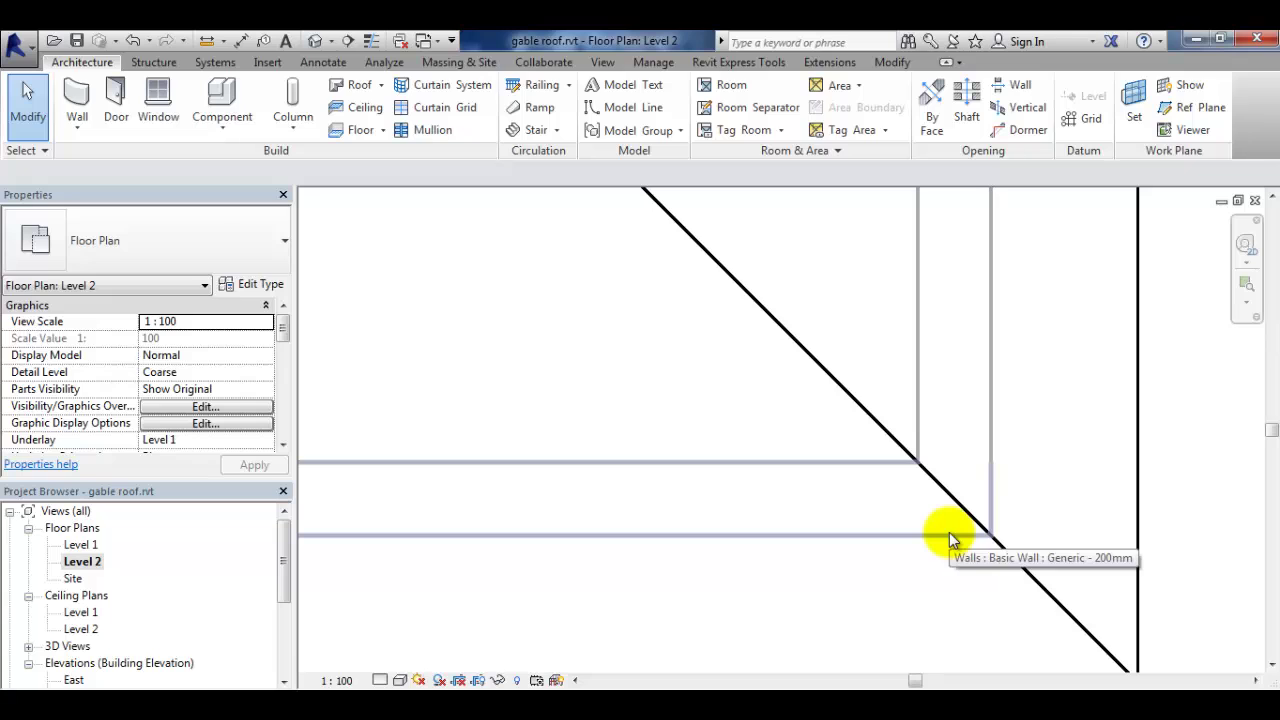
scroll(1033, 530, "down", 4)
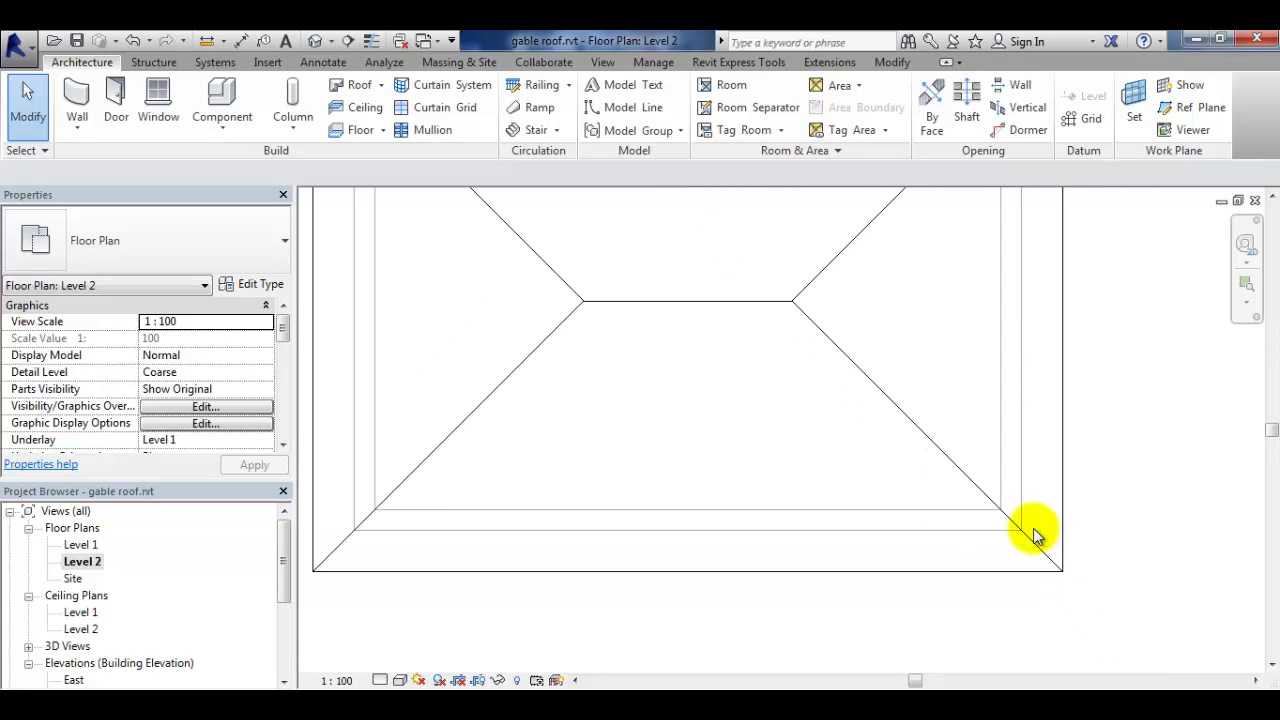
scroll(437, 541, "up", 2)
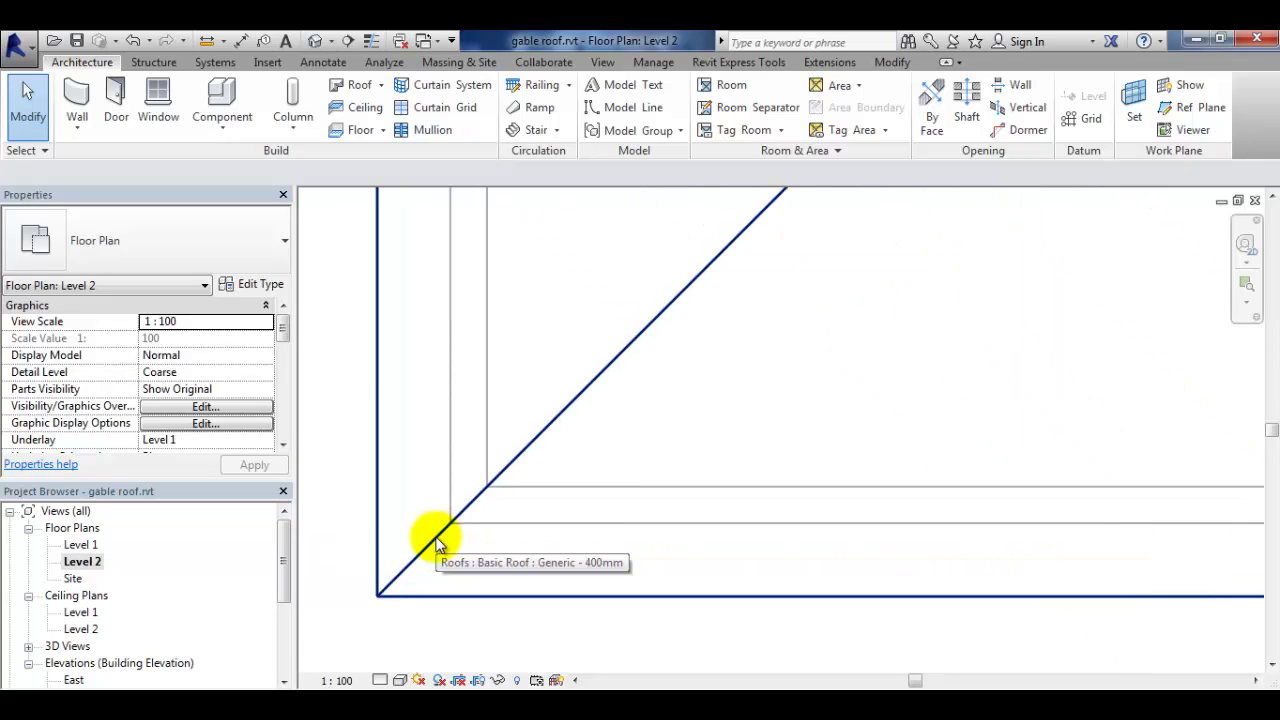
right_click(462, 626)
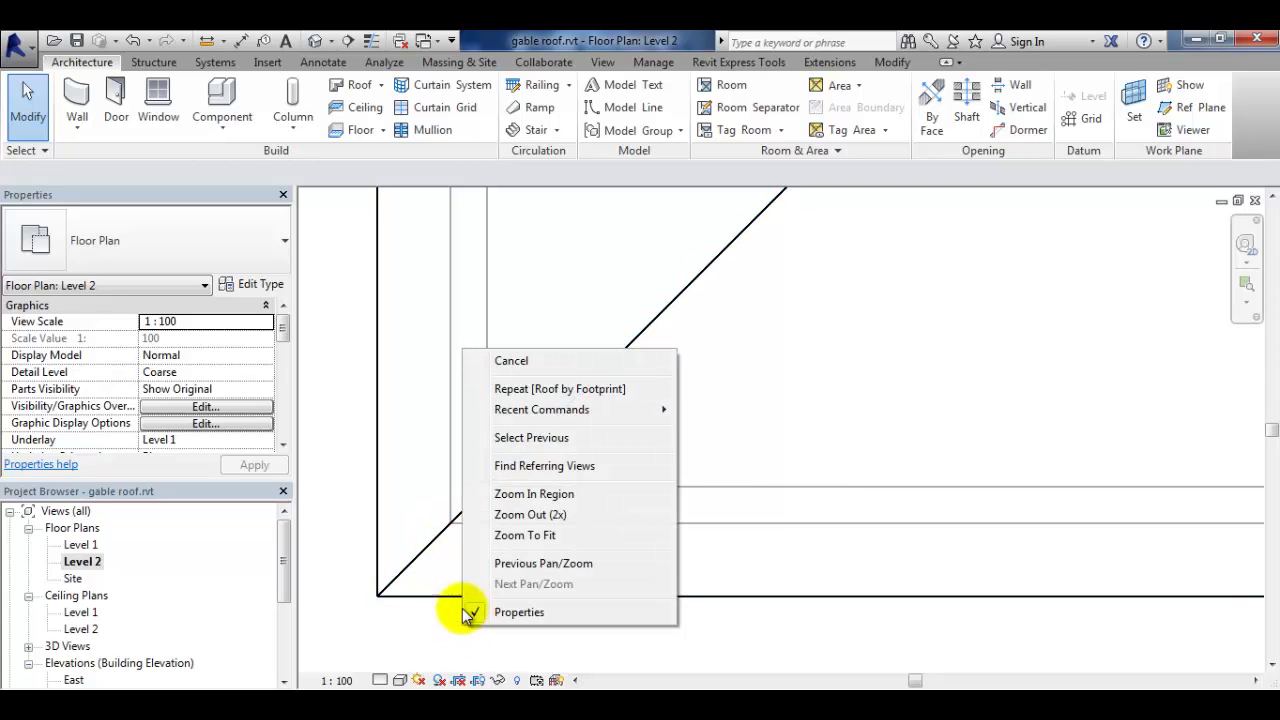
left_click(528, 536)
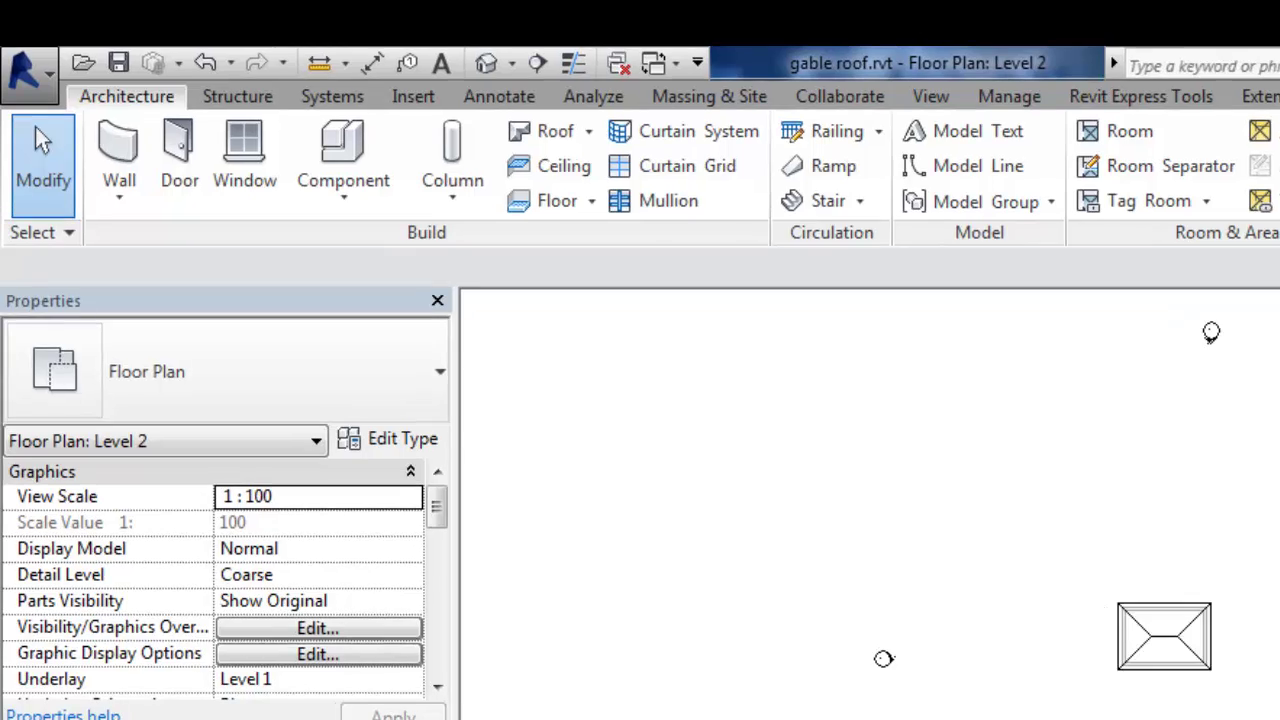
Switch to the default 3D view and orbit to see the hip roof from another corner.
left_click(491, 65)
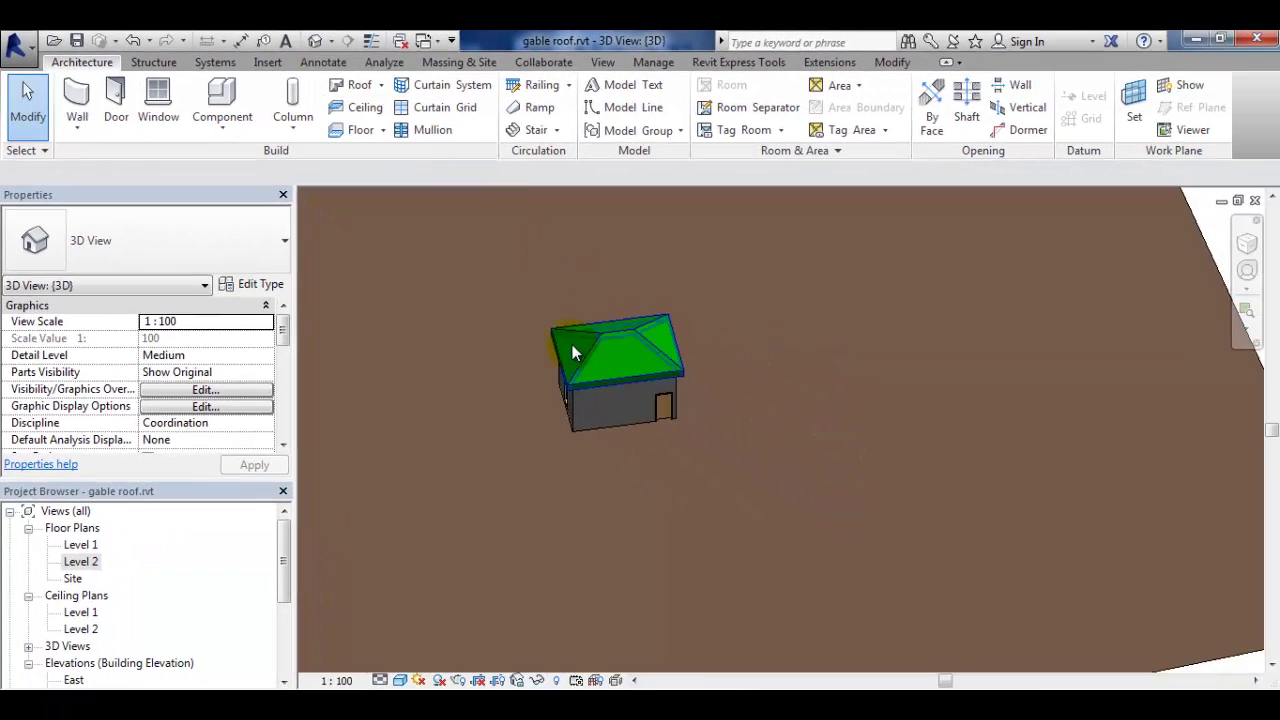
scroll(572, 352, "up", 5)
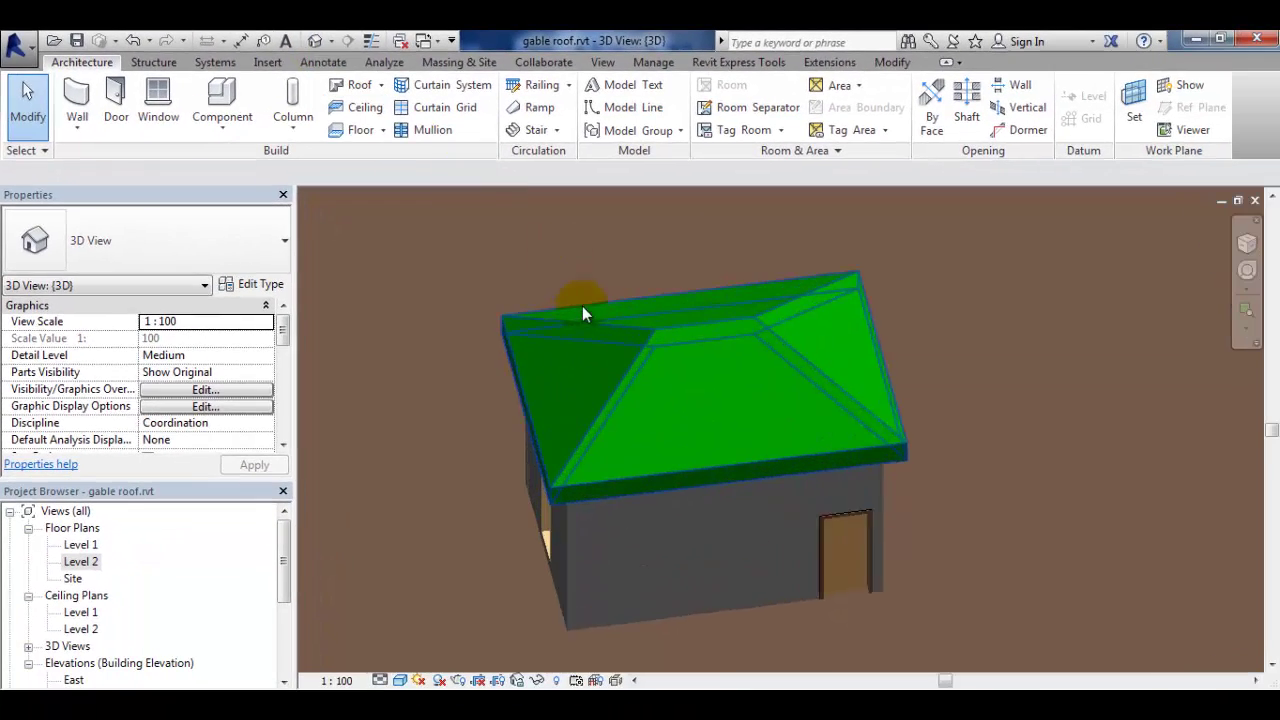
middle_click_drag(1014, 394, 1045, 392, "shift")
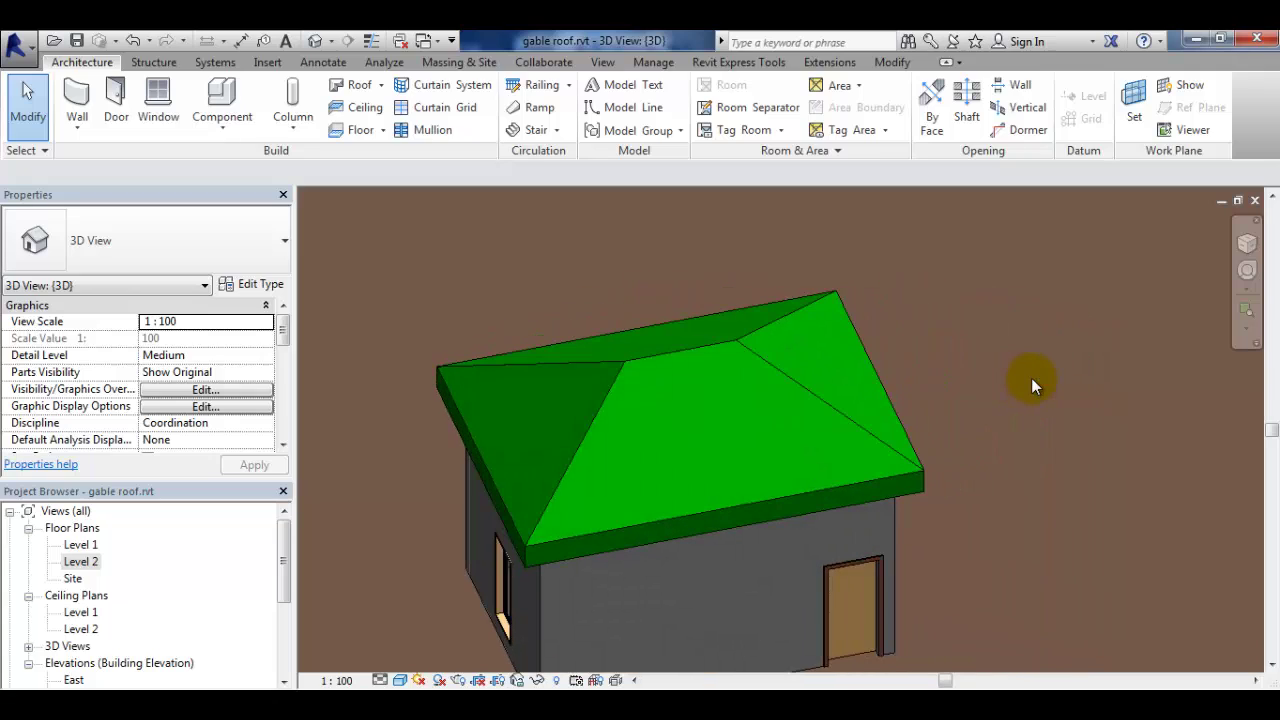
Change the hip roof's slope to 45° in Properties and apply it.
left_click(710, 344)
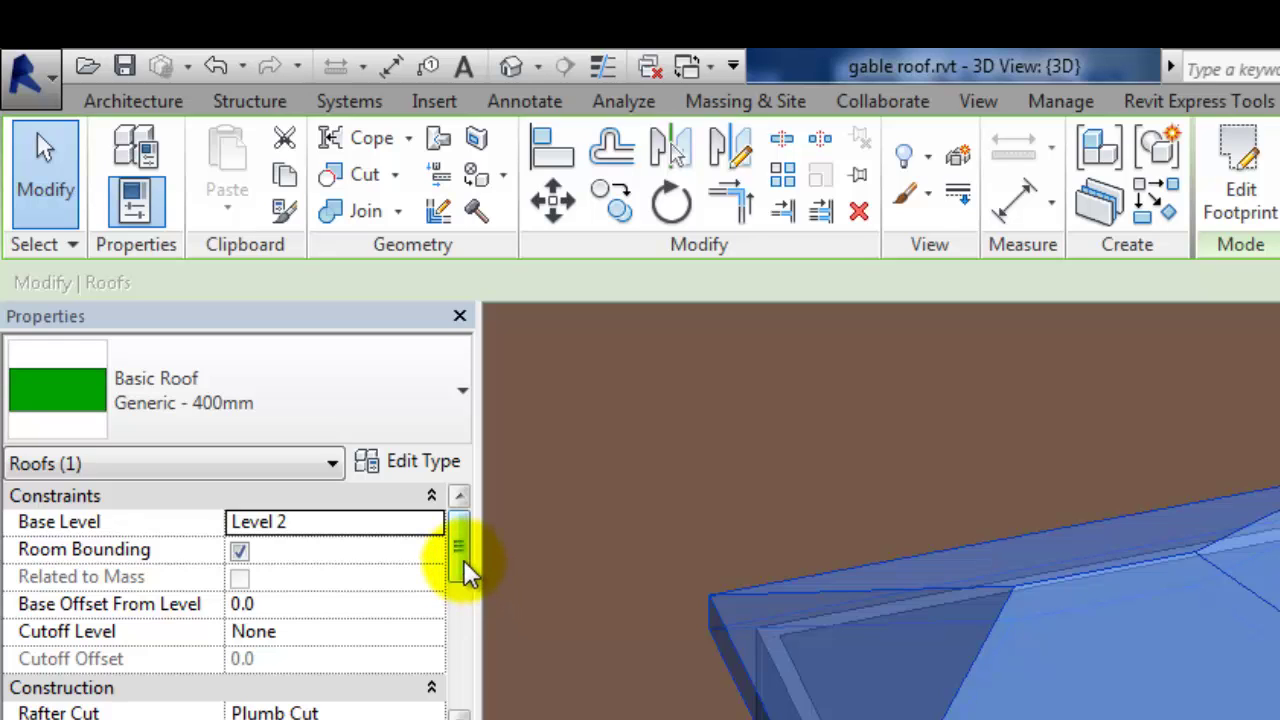
left_click_drag(468, 570, 470, 650)
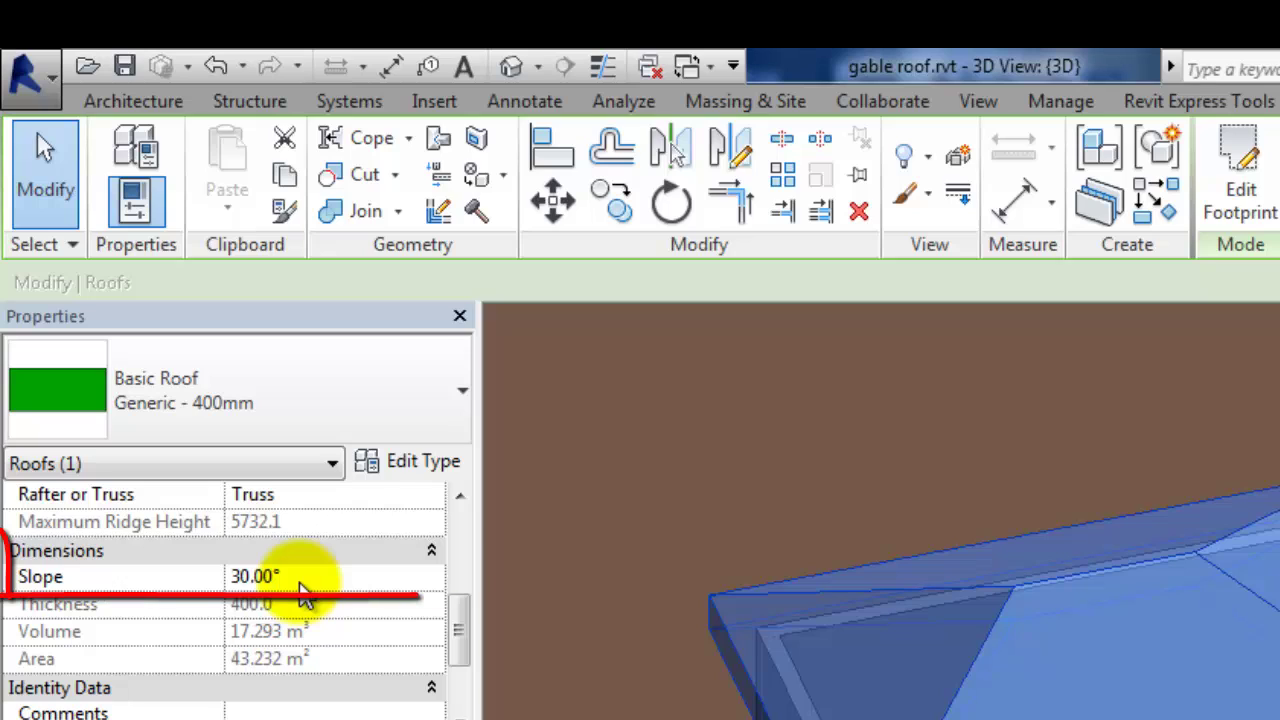
left_click(301, 580)
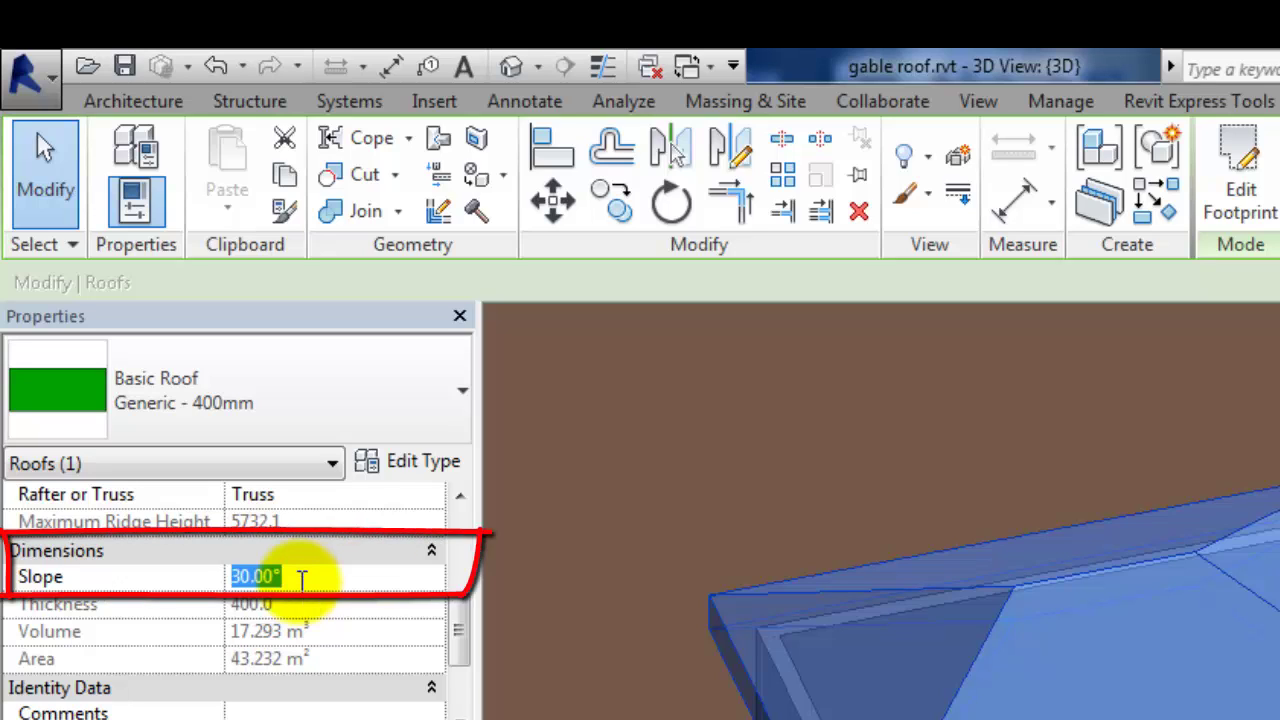
type("4")
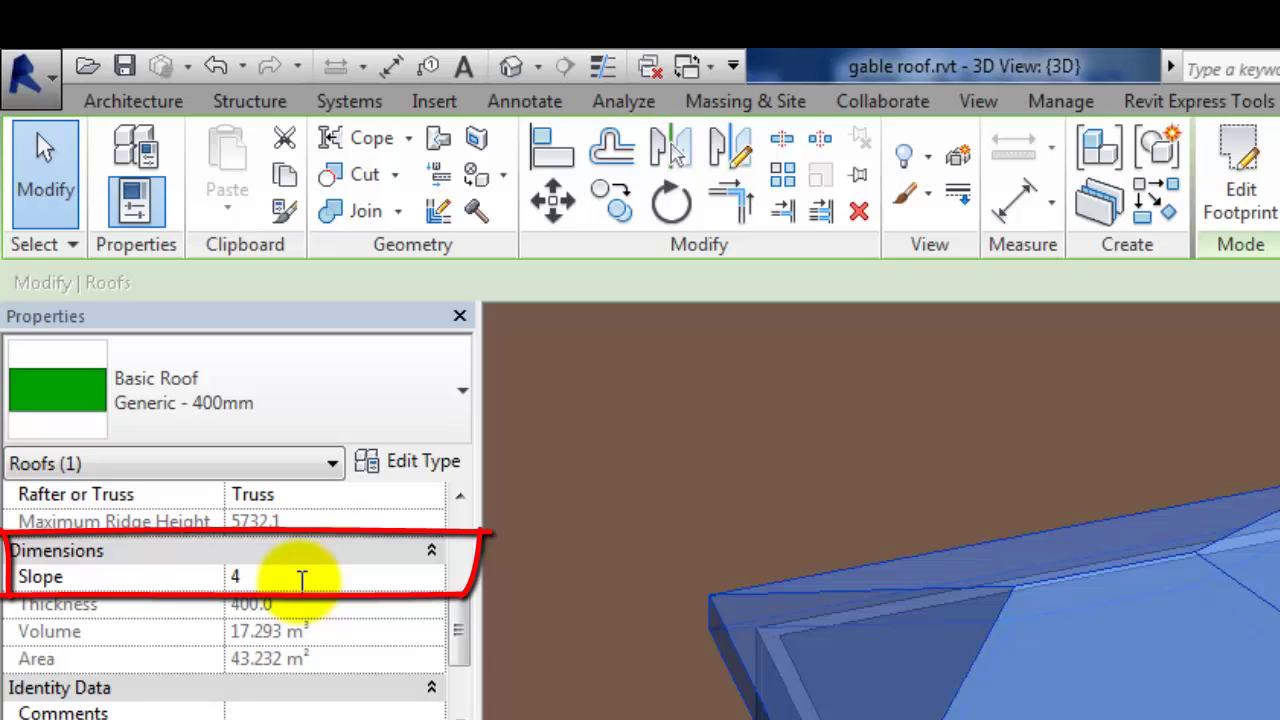
type("5")
left_click(425, 719)
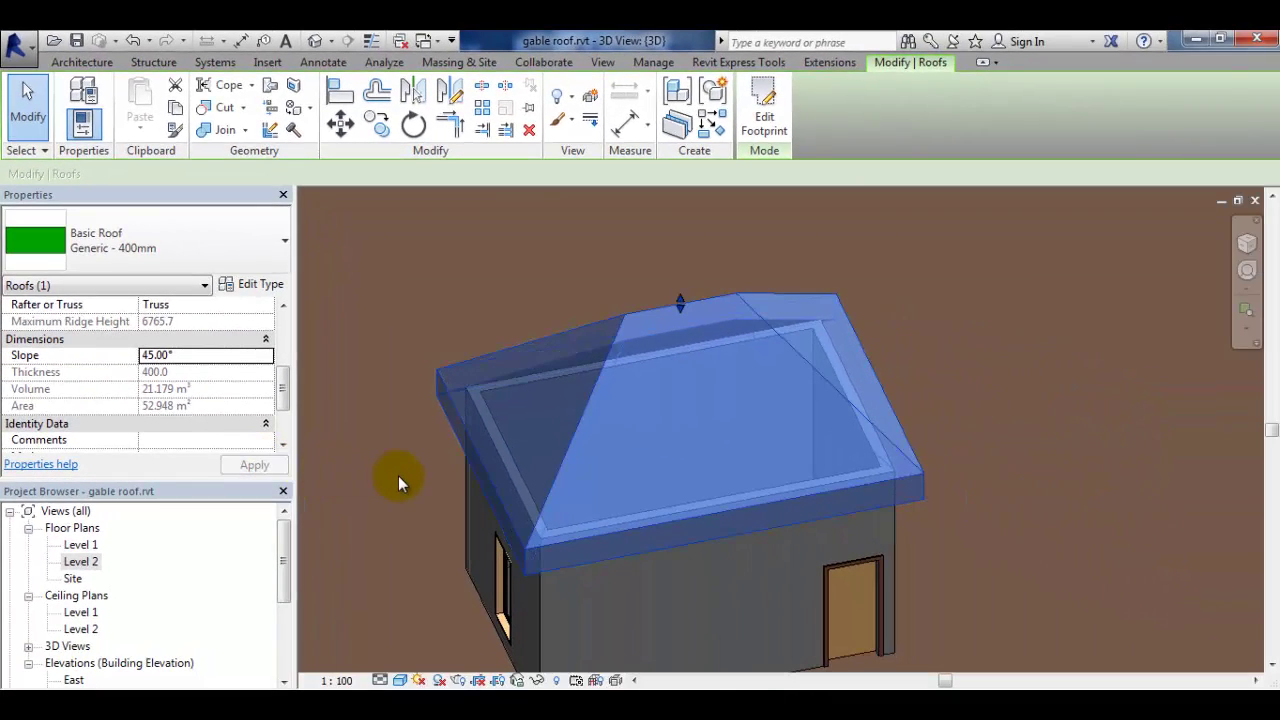
left_click(398, 475)
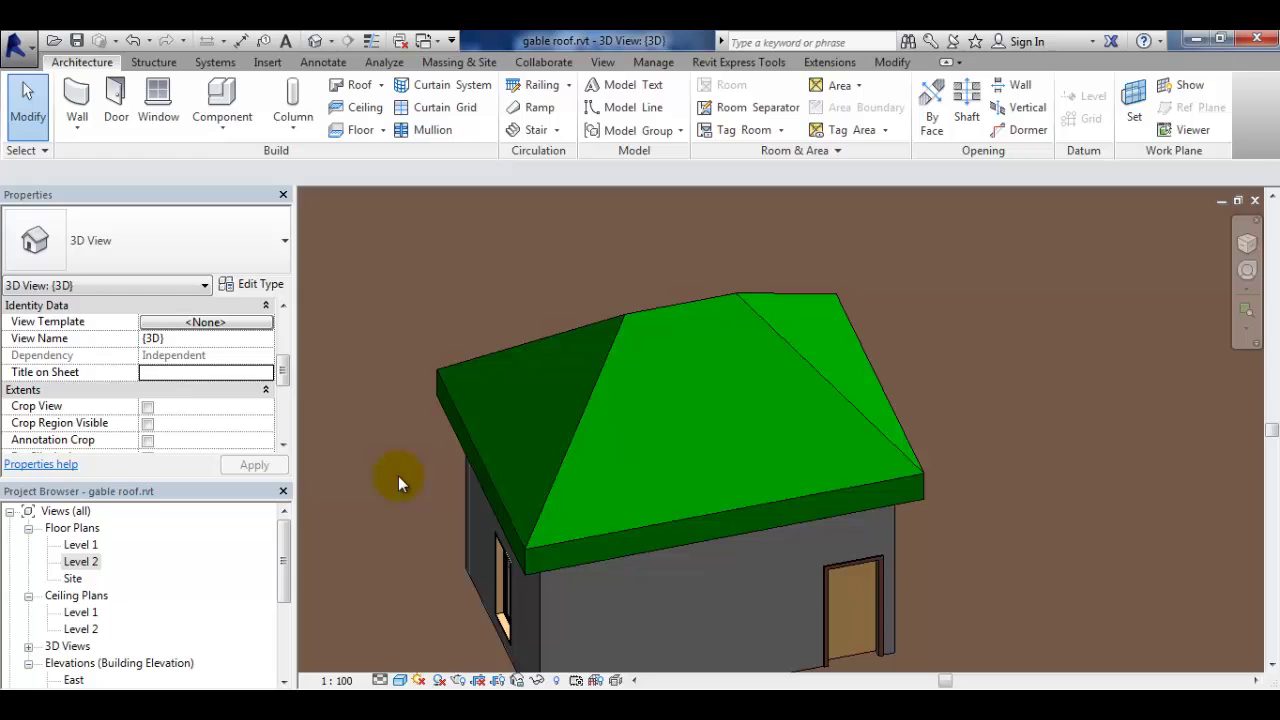
Zoom into the Level 2 plan to check the shorter ridge, then switch to Level 1.
double_click(84, 562)
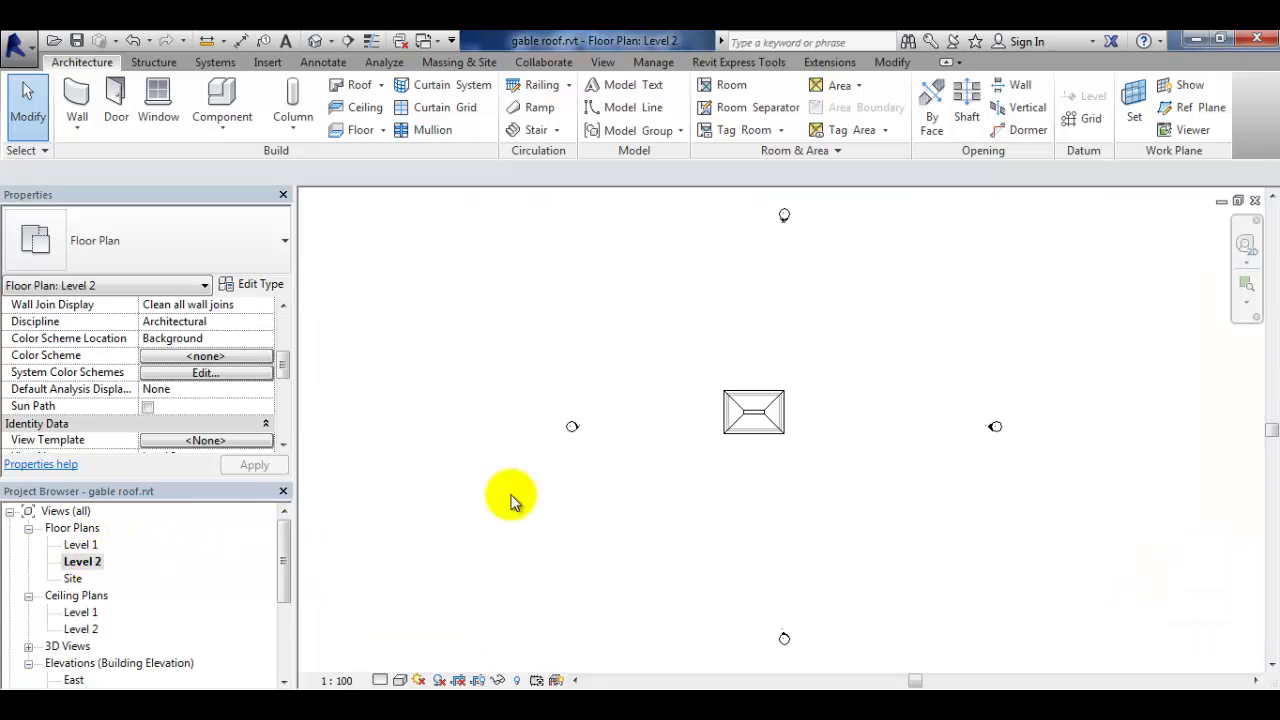
scroll(735, 420, "up", 8)
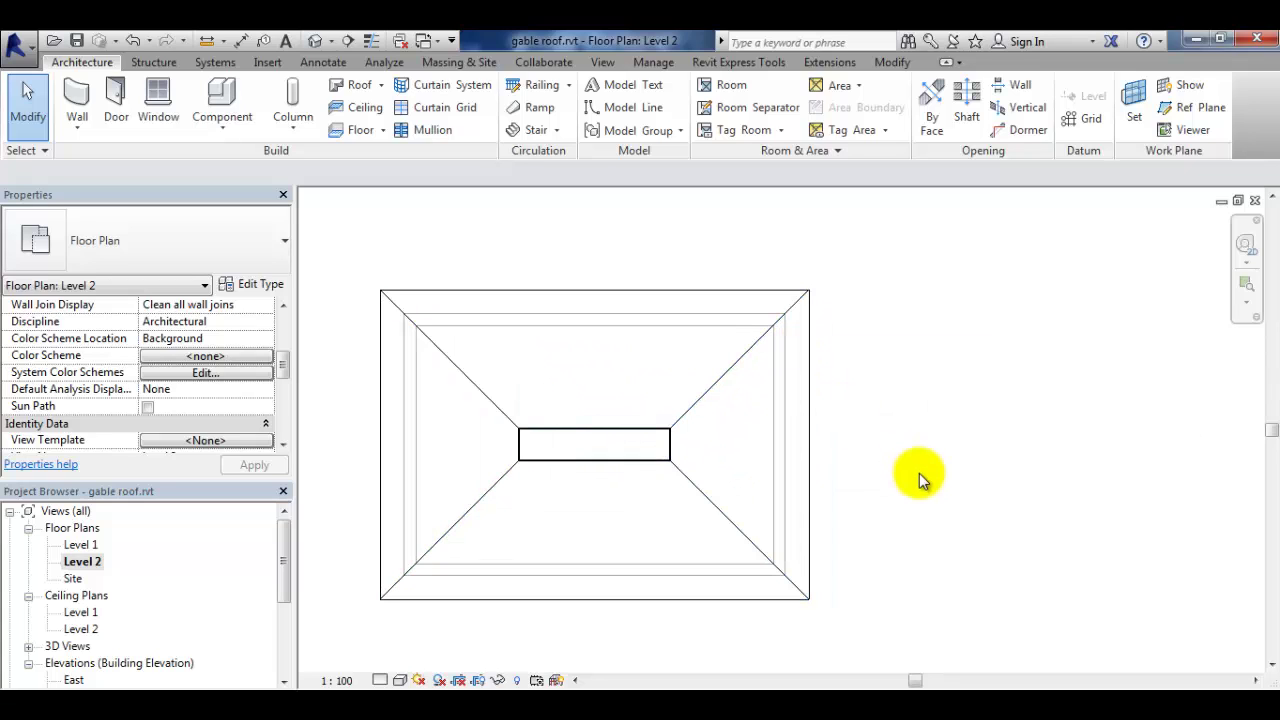
double_click(80, 546)
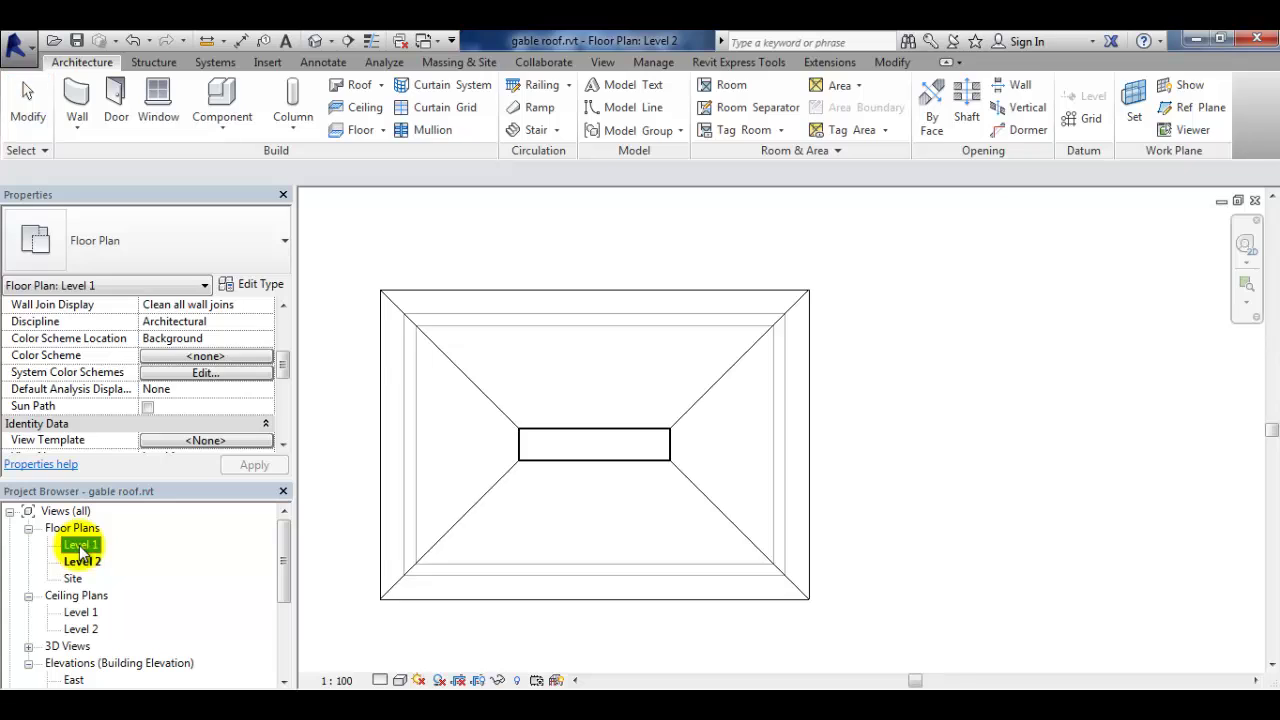
scroll(434, 518, "down", 3)
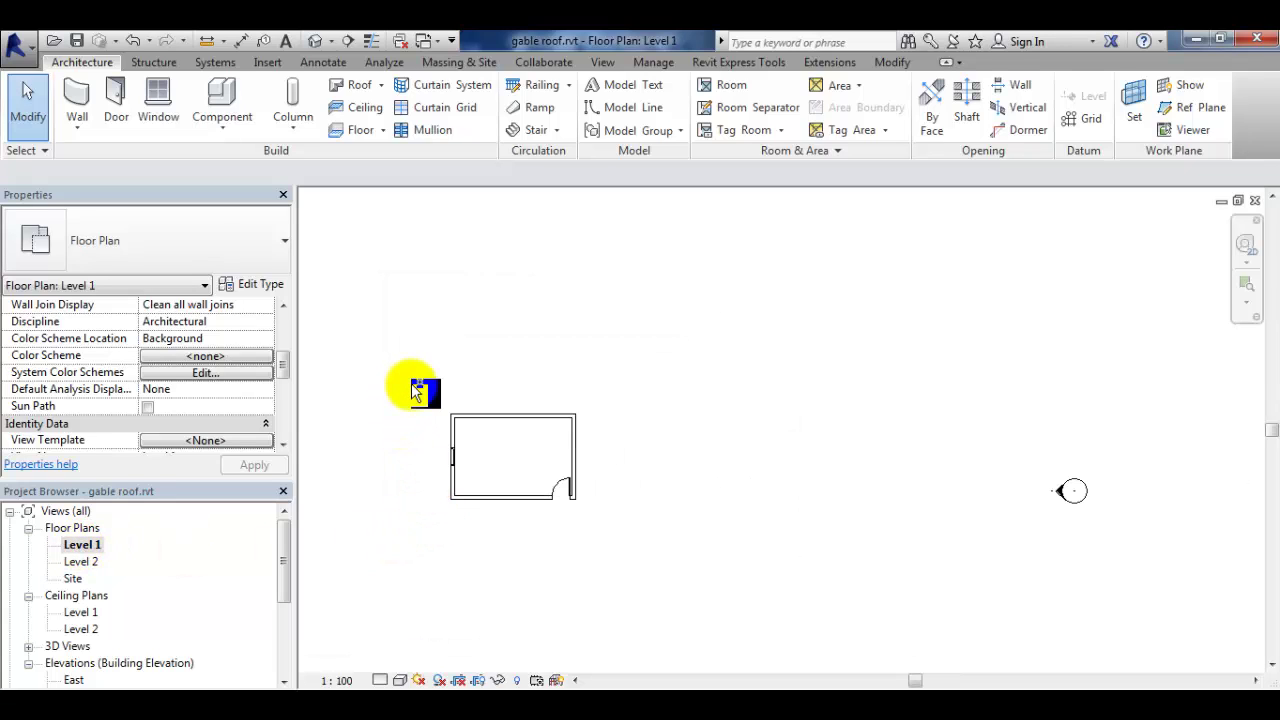
Copy the house's walls, door and window 11500 to the right.
left_click_drag(411, 383, 613, 542)
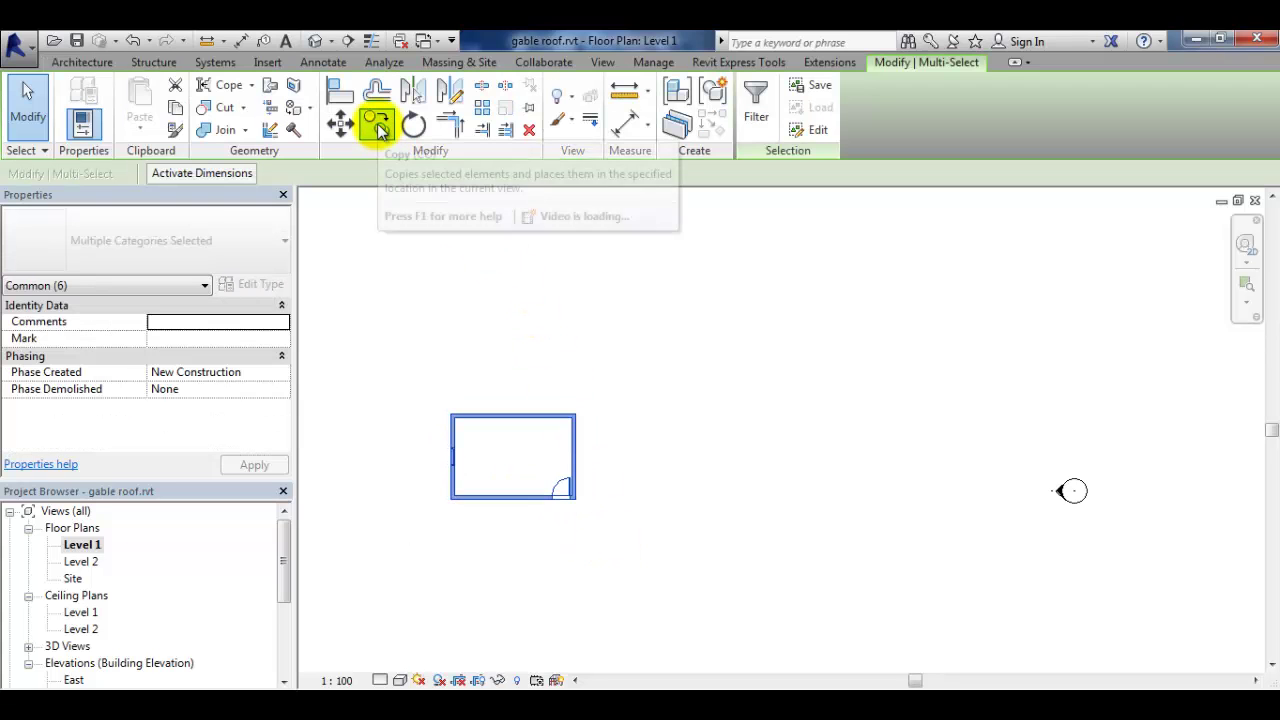
left_click(380, 128)
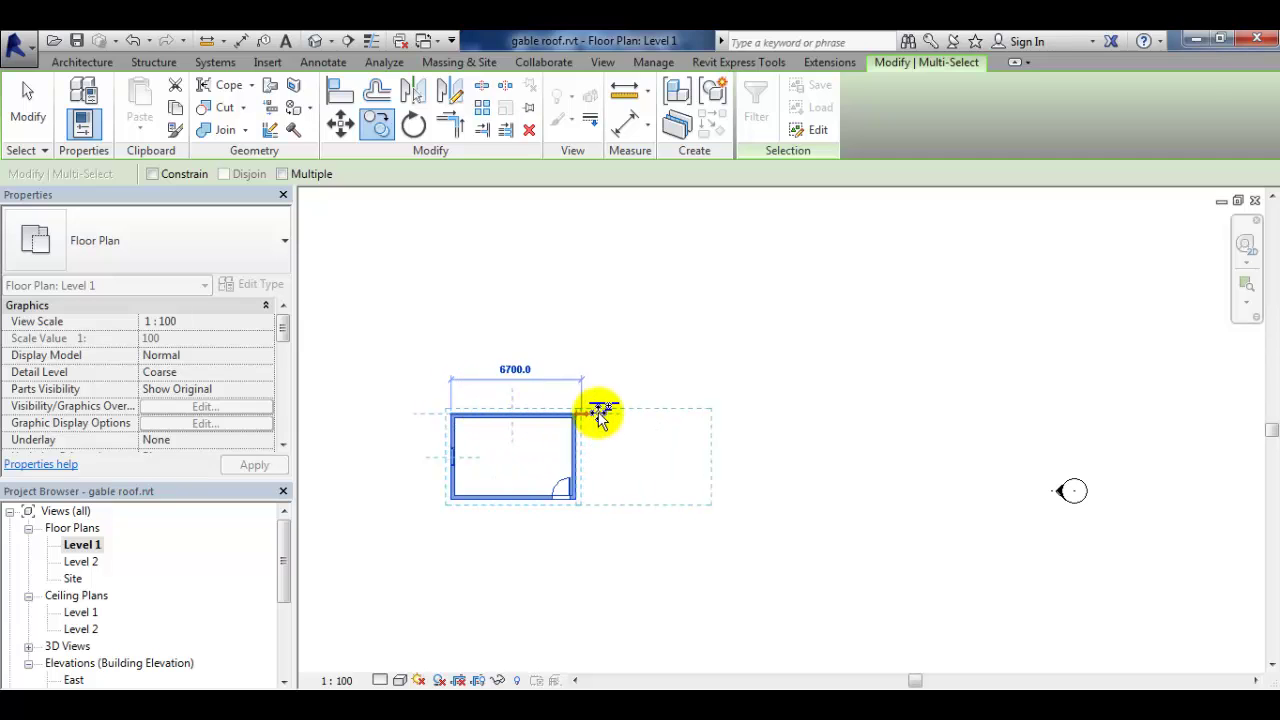
left_click(677, 413)
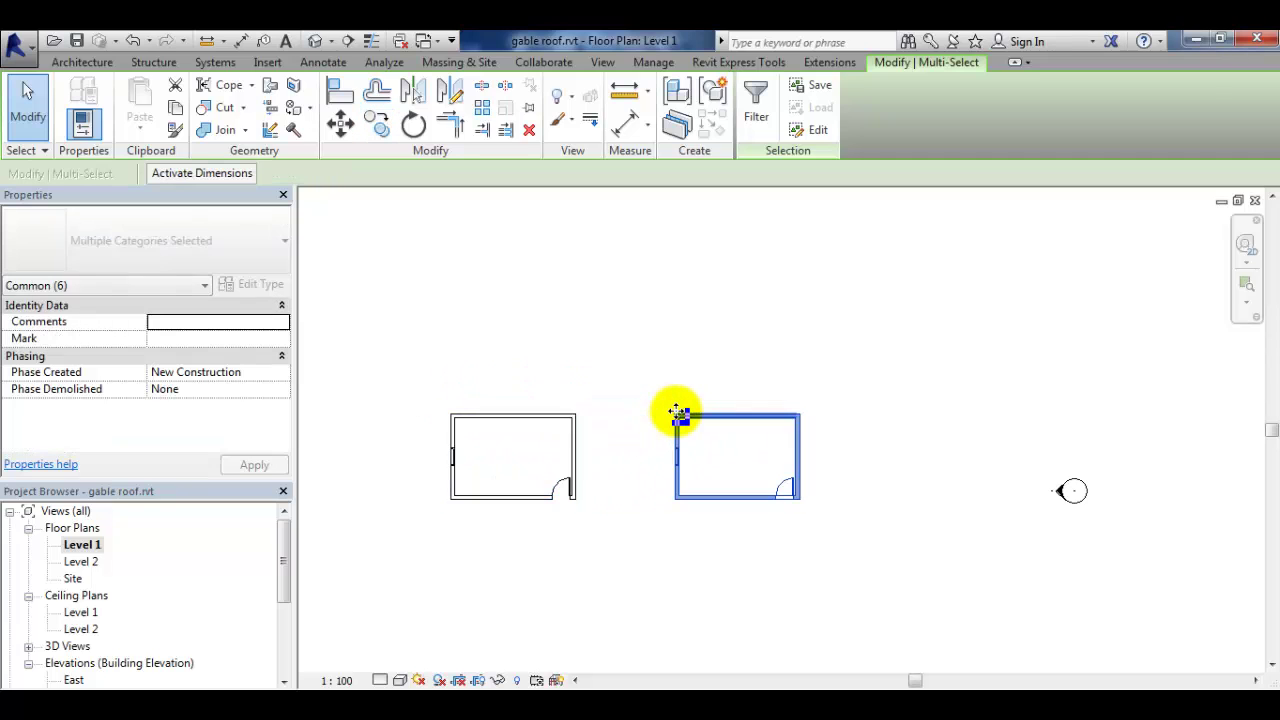
left_click(28, 104)
scroll(752, 459, "up", 4)
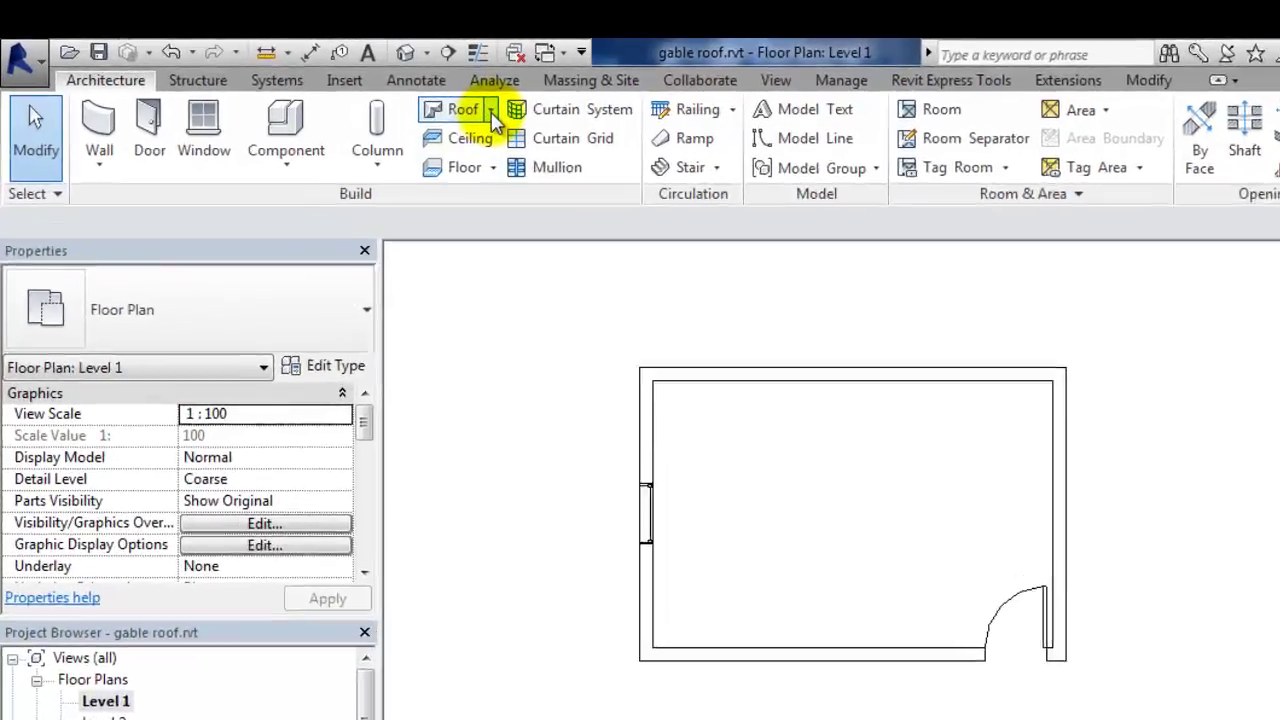
Start a new Roof by Footprint on Level 2 using Pick Walls.
left_click(380, 85)
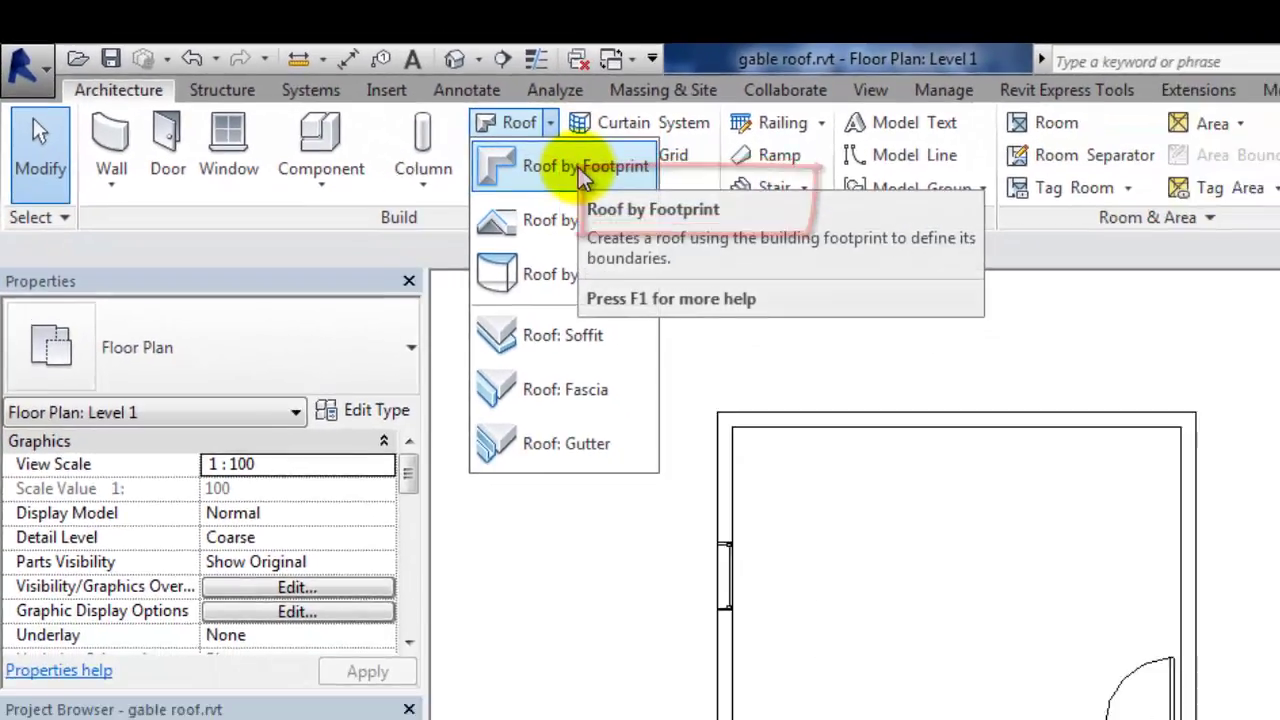
left_click(718, 204)
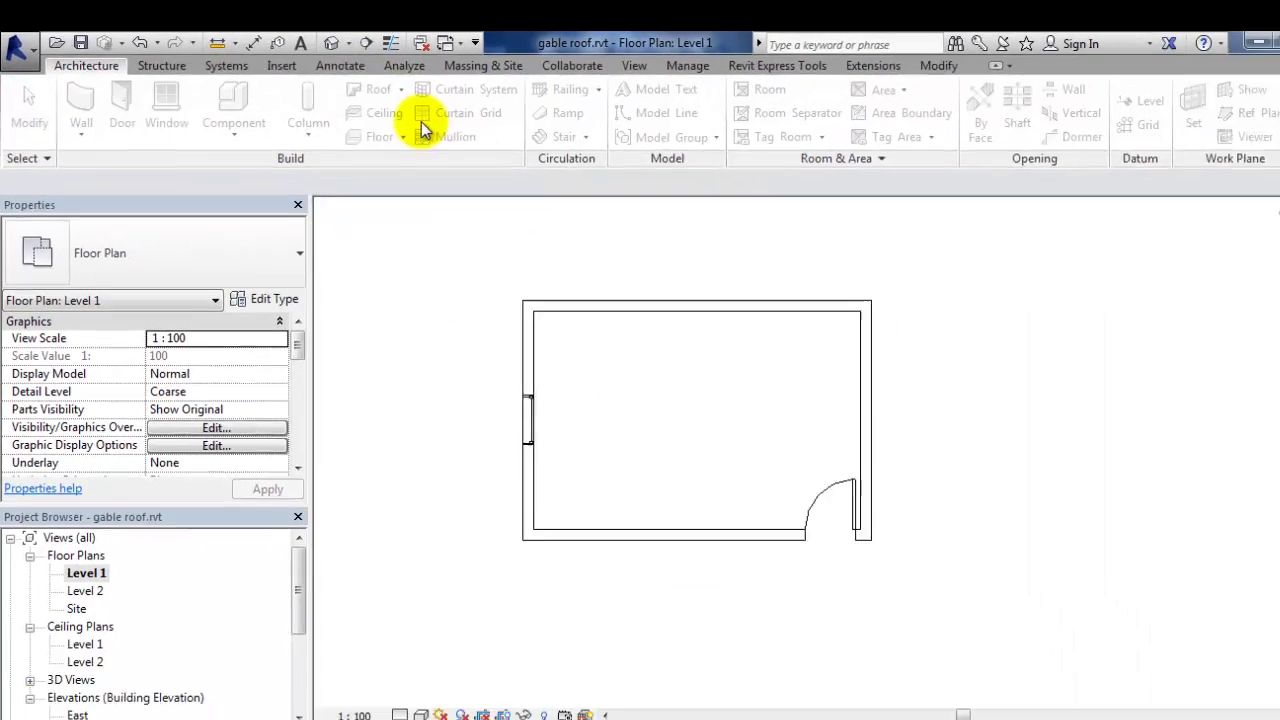
left_click(632, 425)
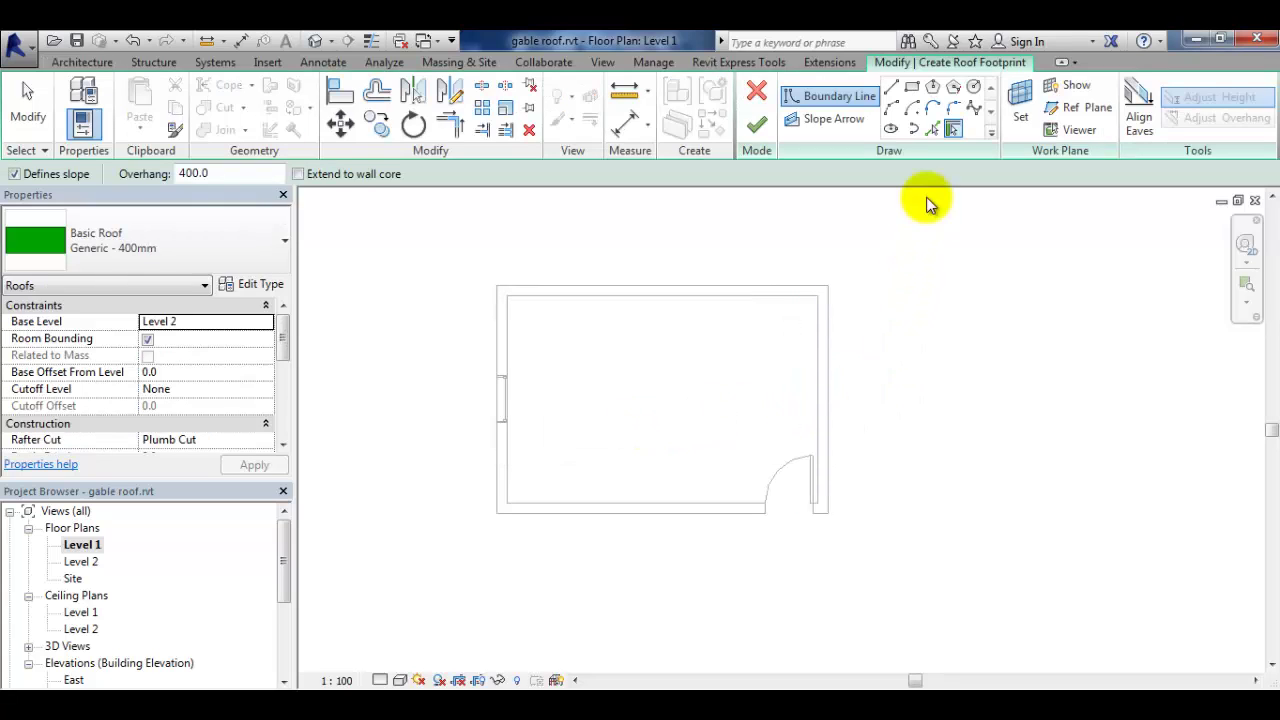
left_click(953, 130)
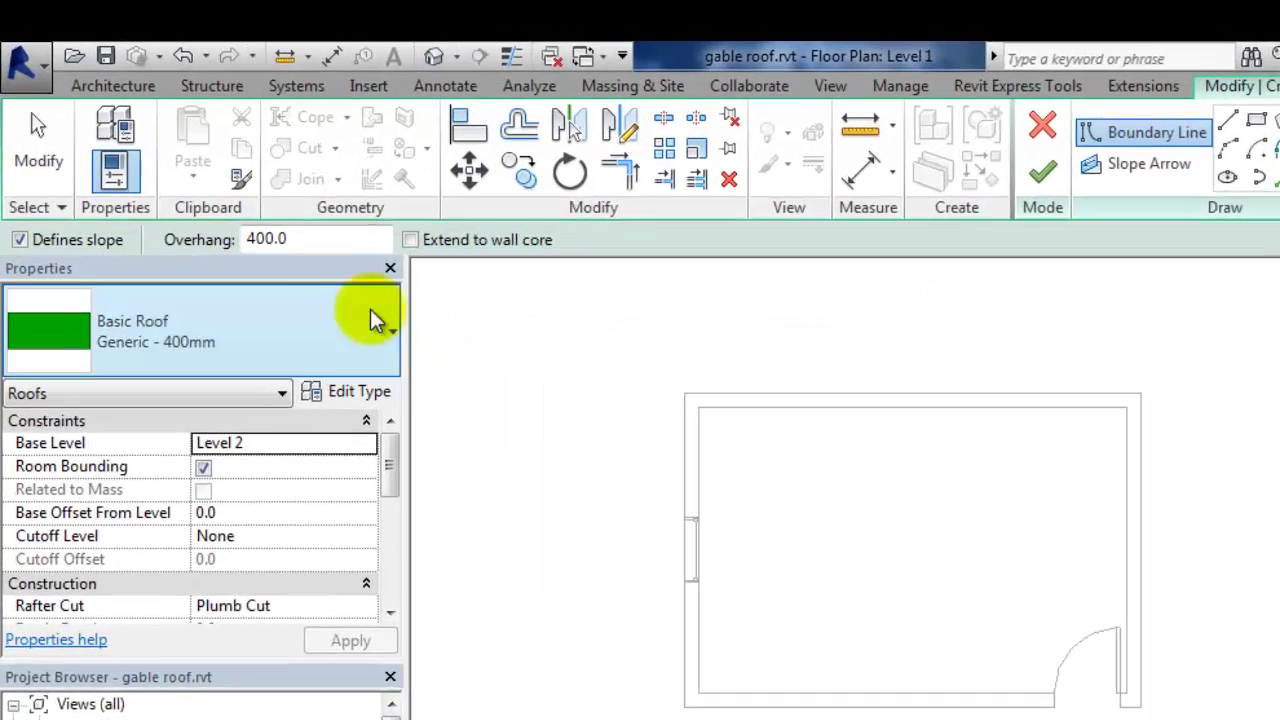
Set overhang to 300 and pick the left and top walls as roof edges.
left_click(221, 173)
double_click(420, 327)
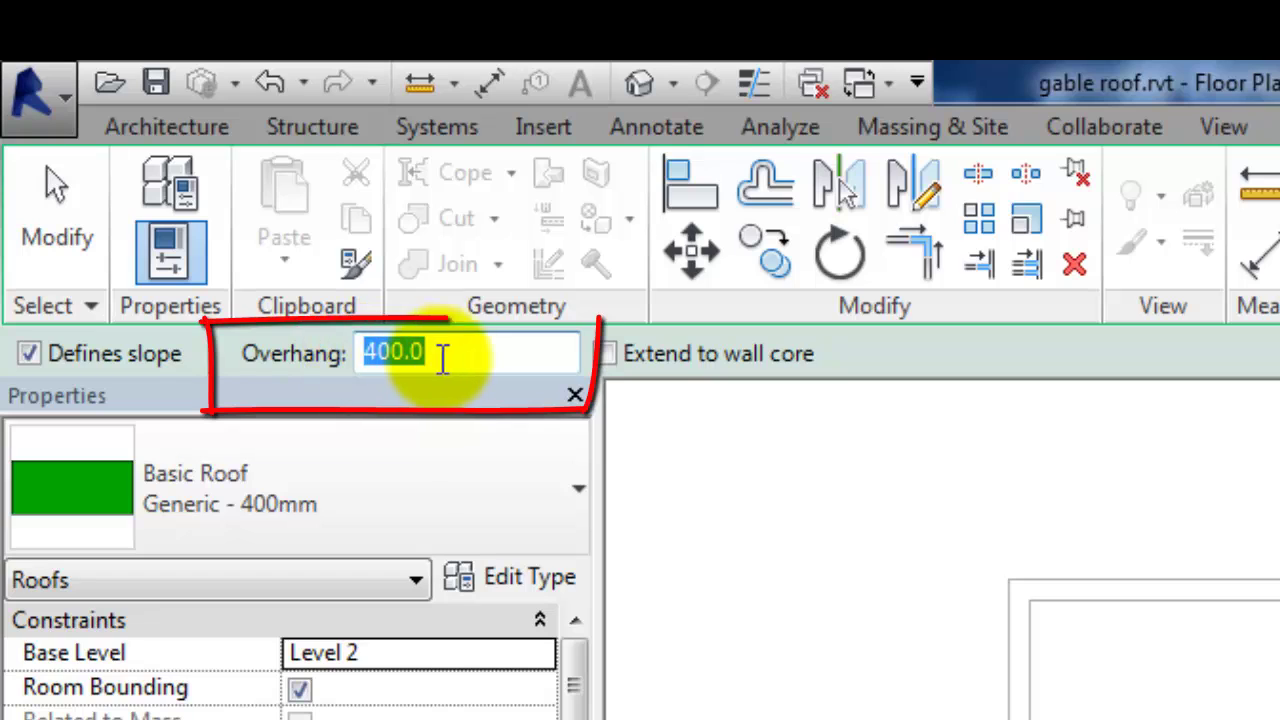
type("3")
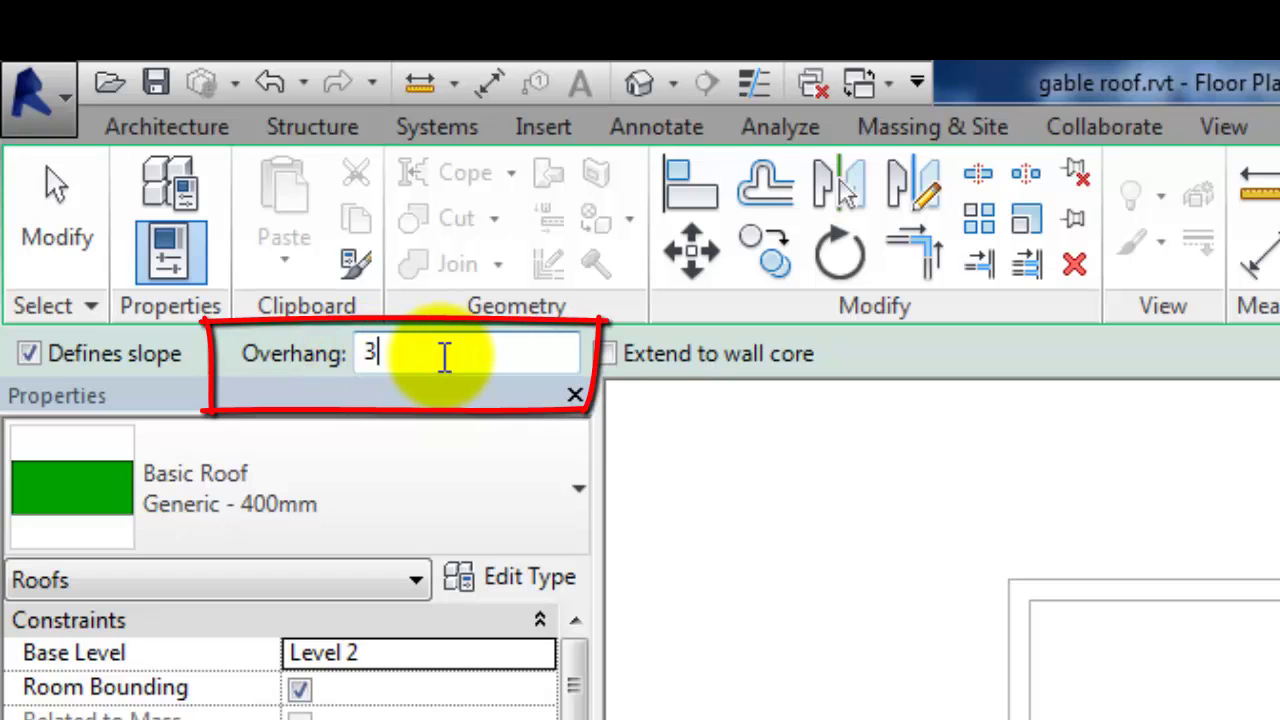
type("00")
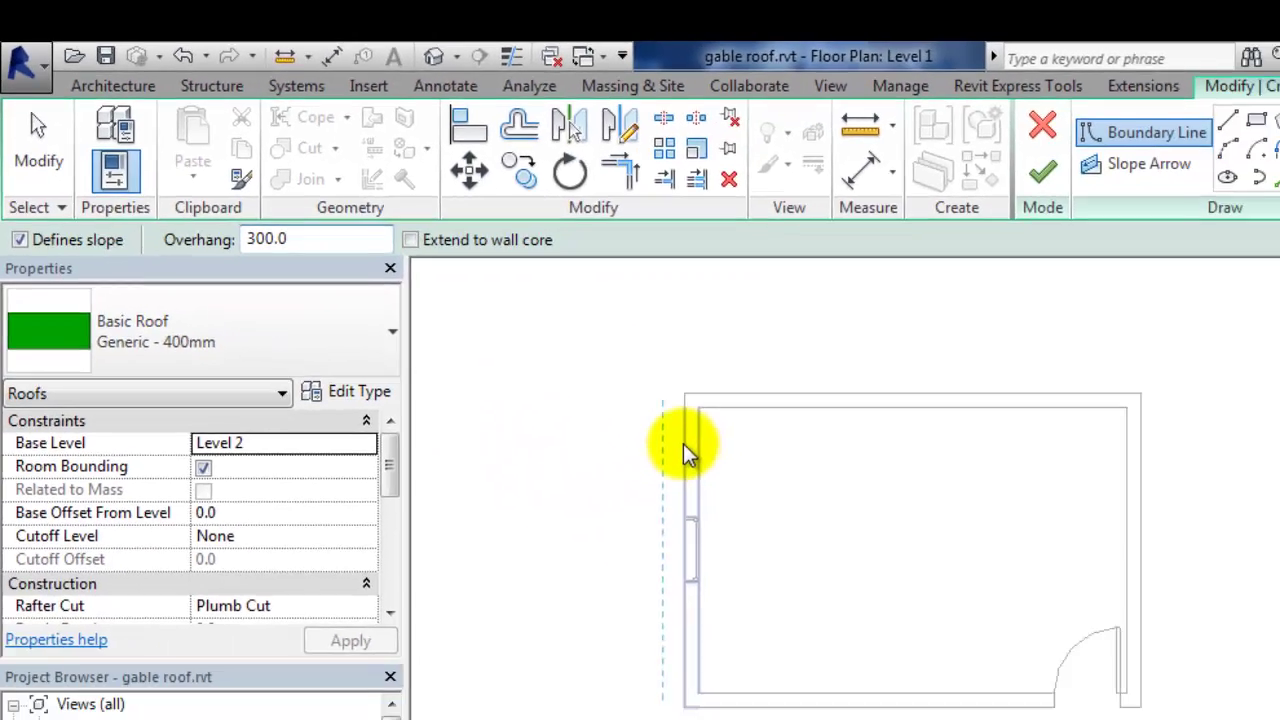
left_click(672, 493)
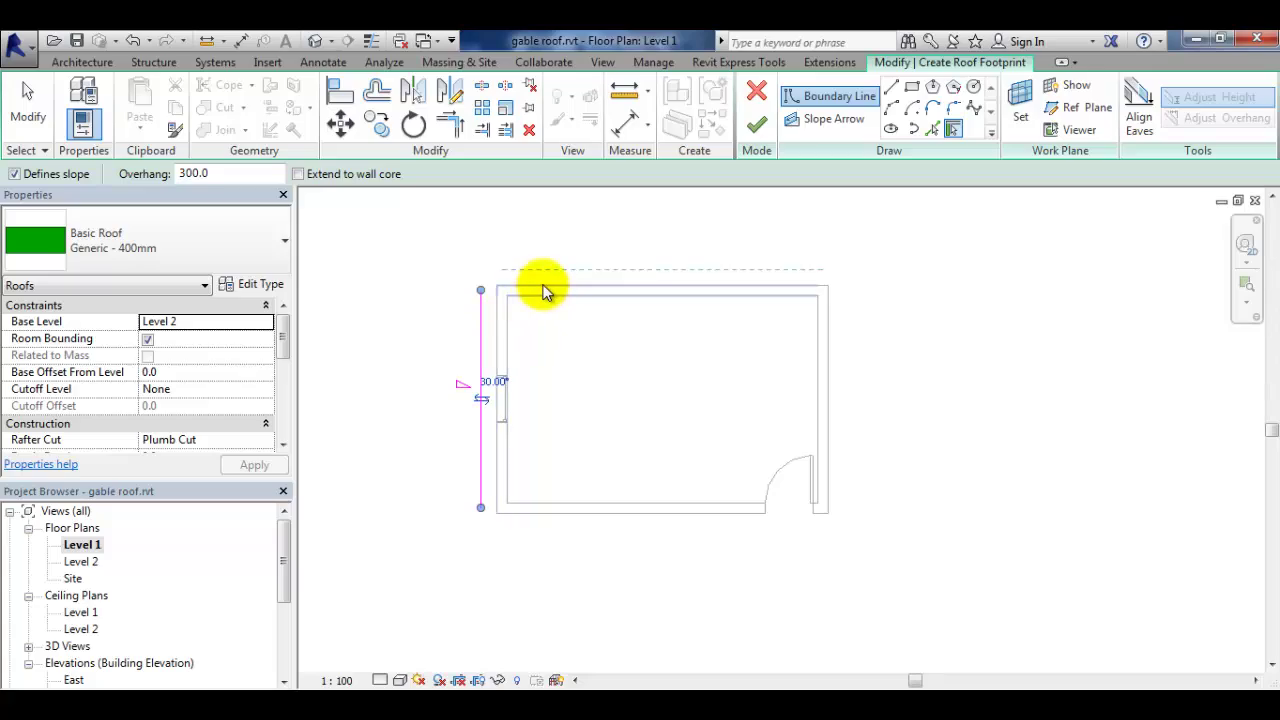
left_click(543, 291)
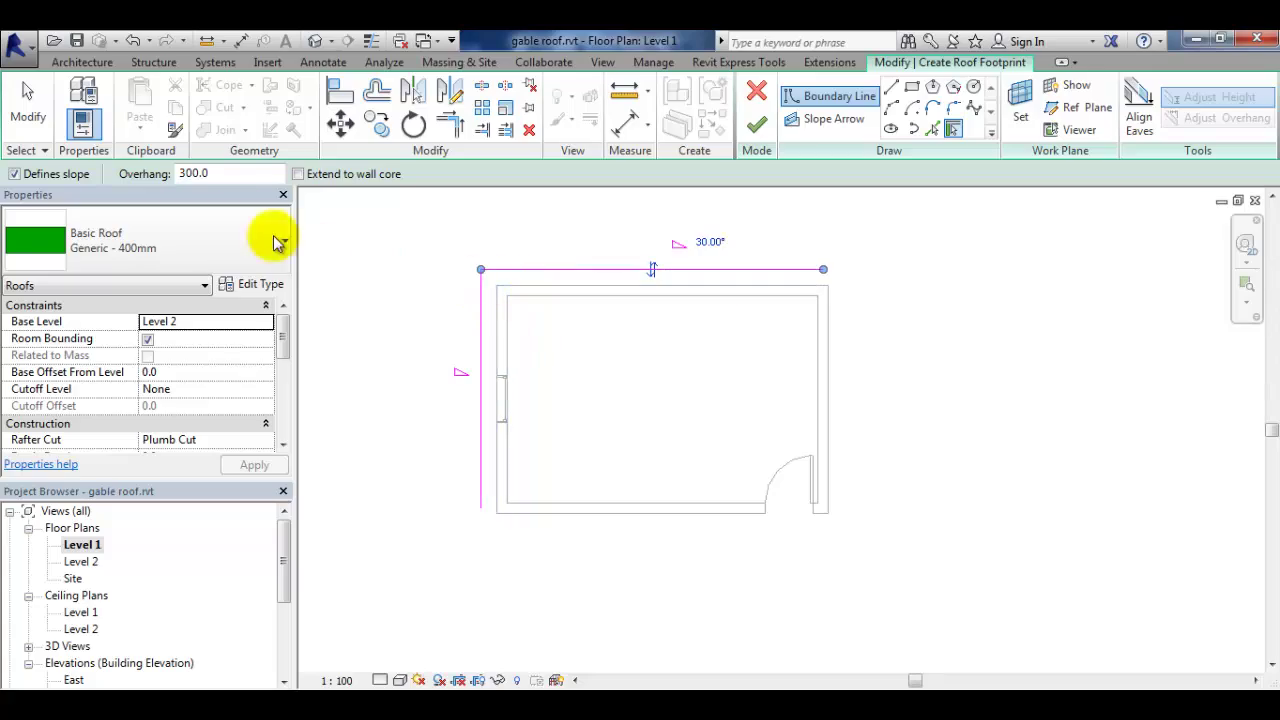
Set overhang to 900, pick the bottom and right walls, and finish the roof.
double_click(209, 173)
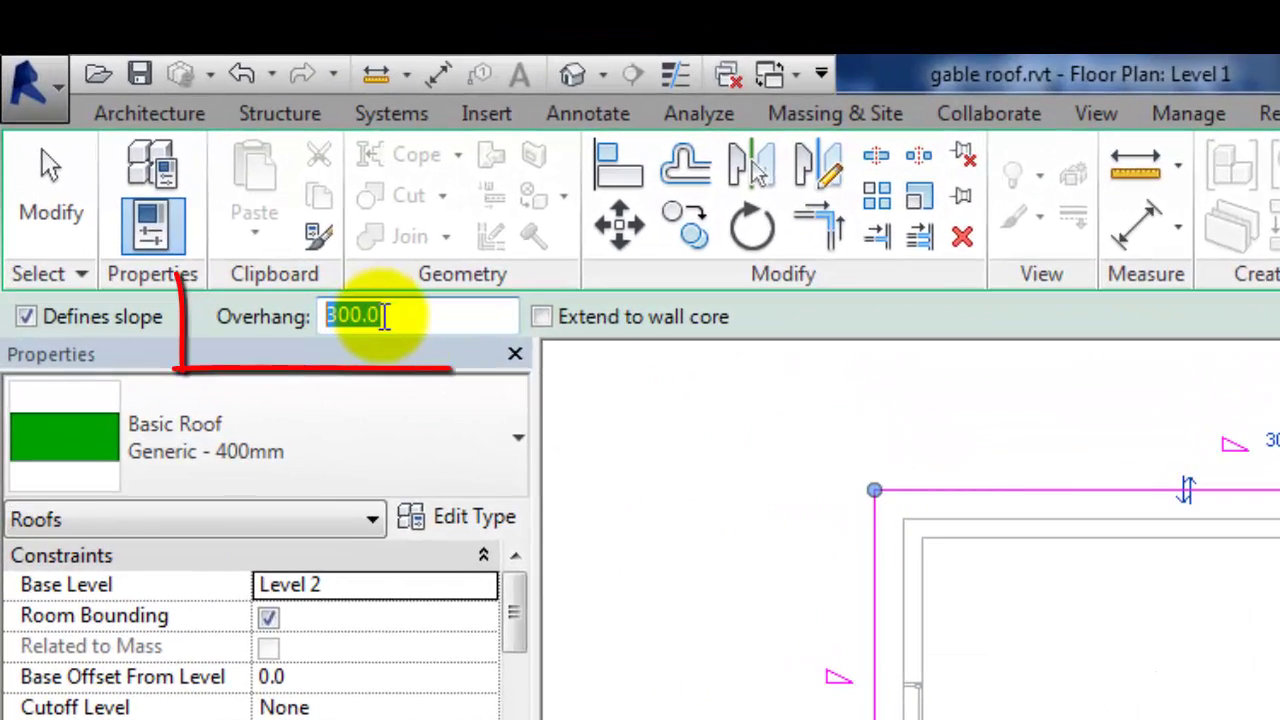
type("900")
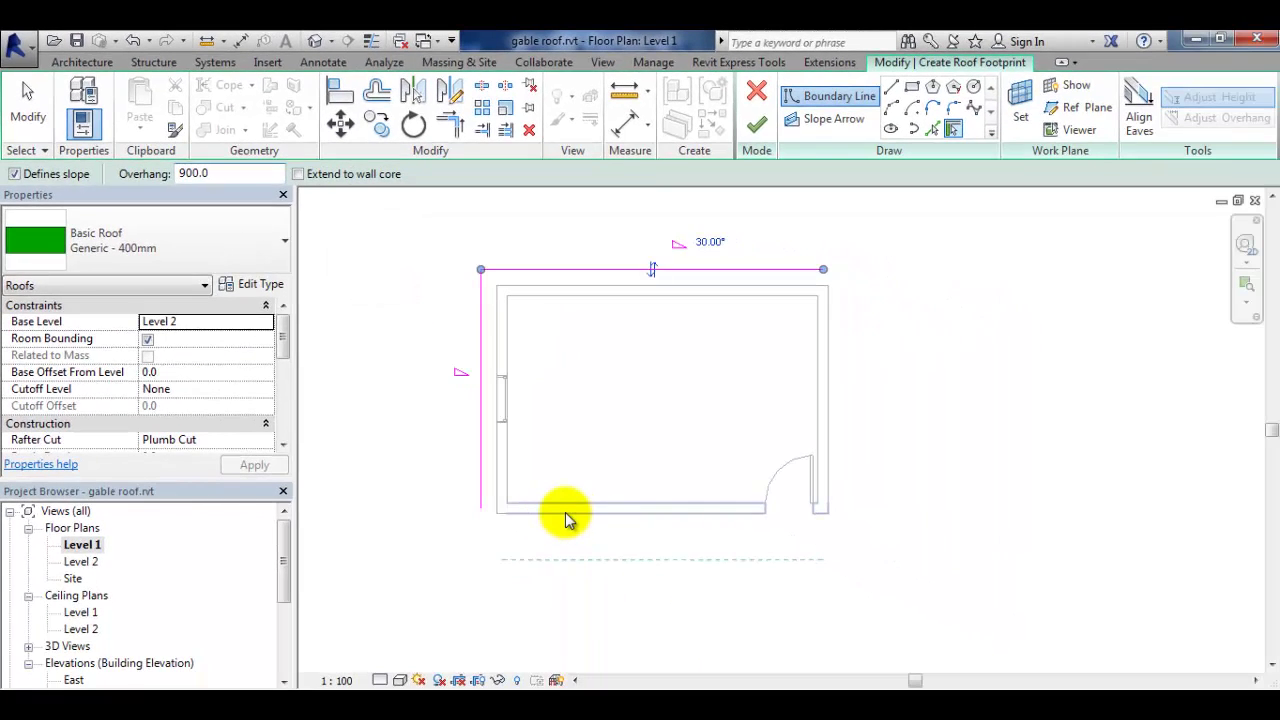
left_click(565, 519)
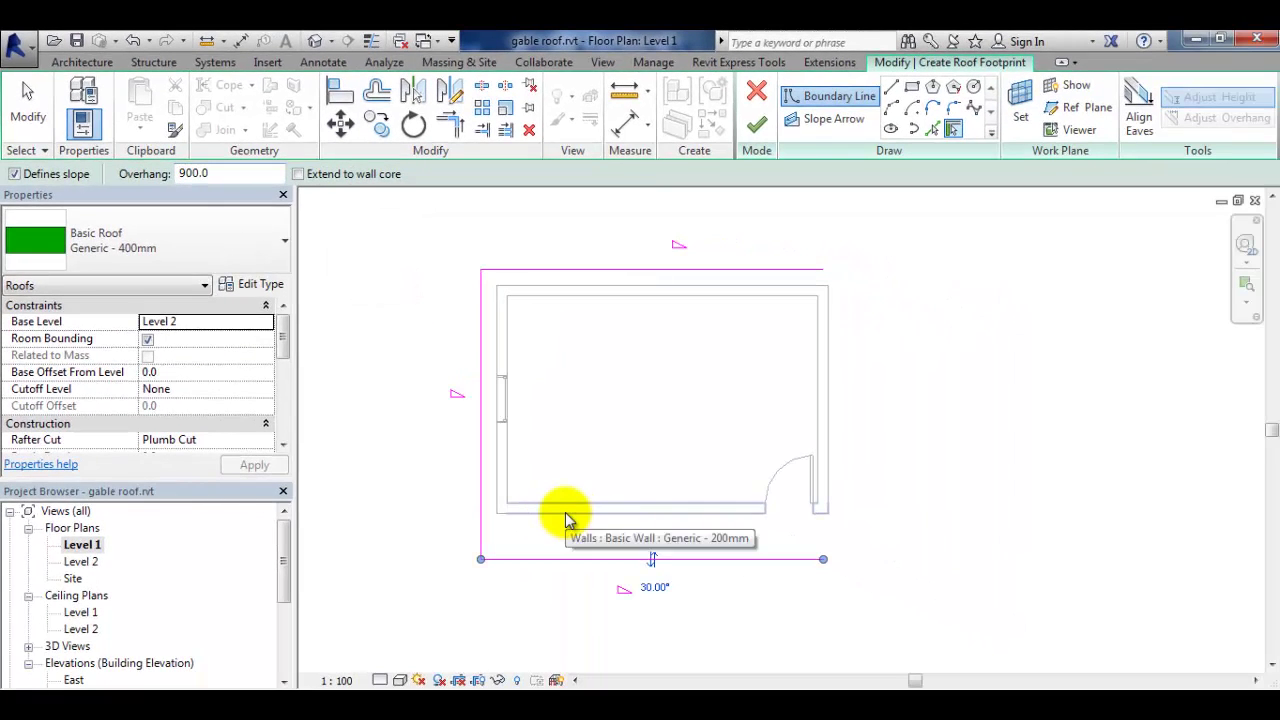
left_click(836, 397)
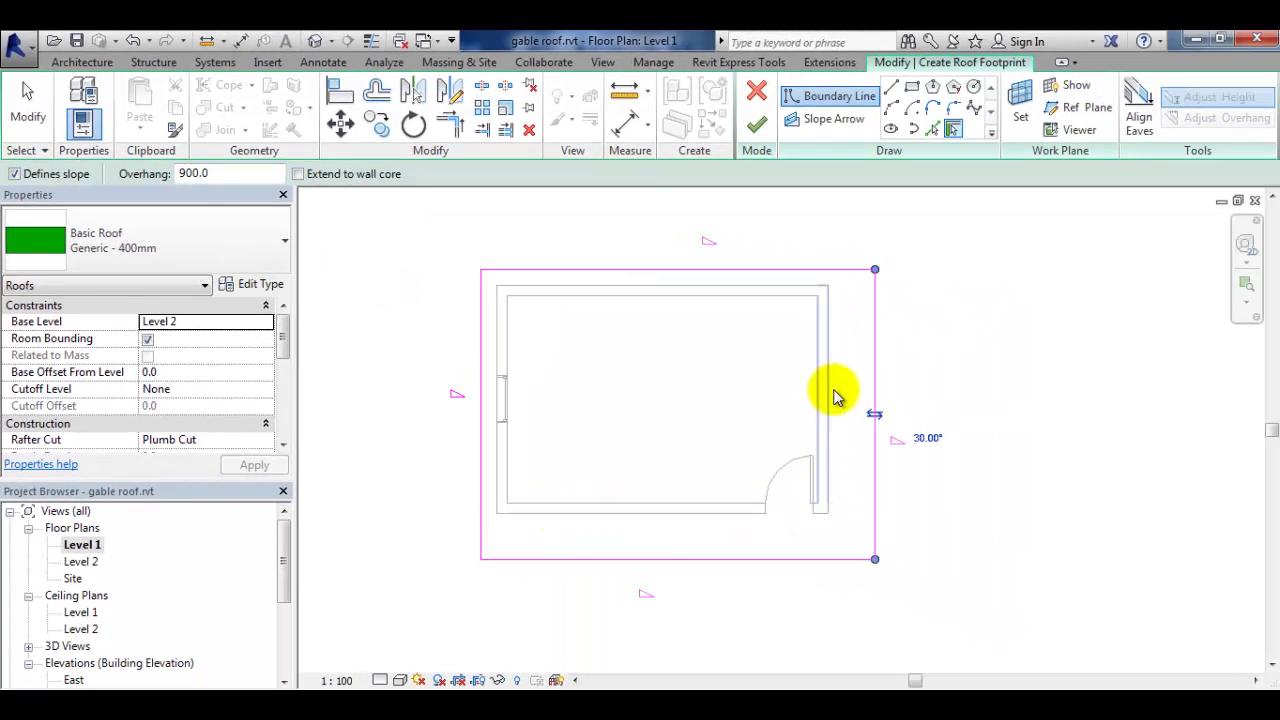
left_click(25, 115)
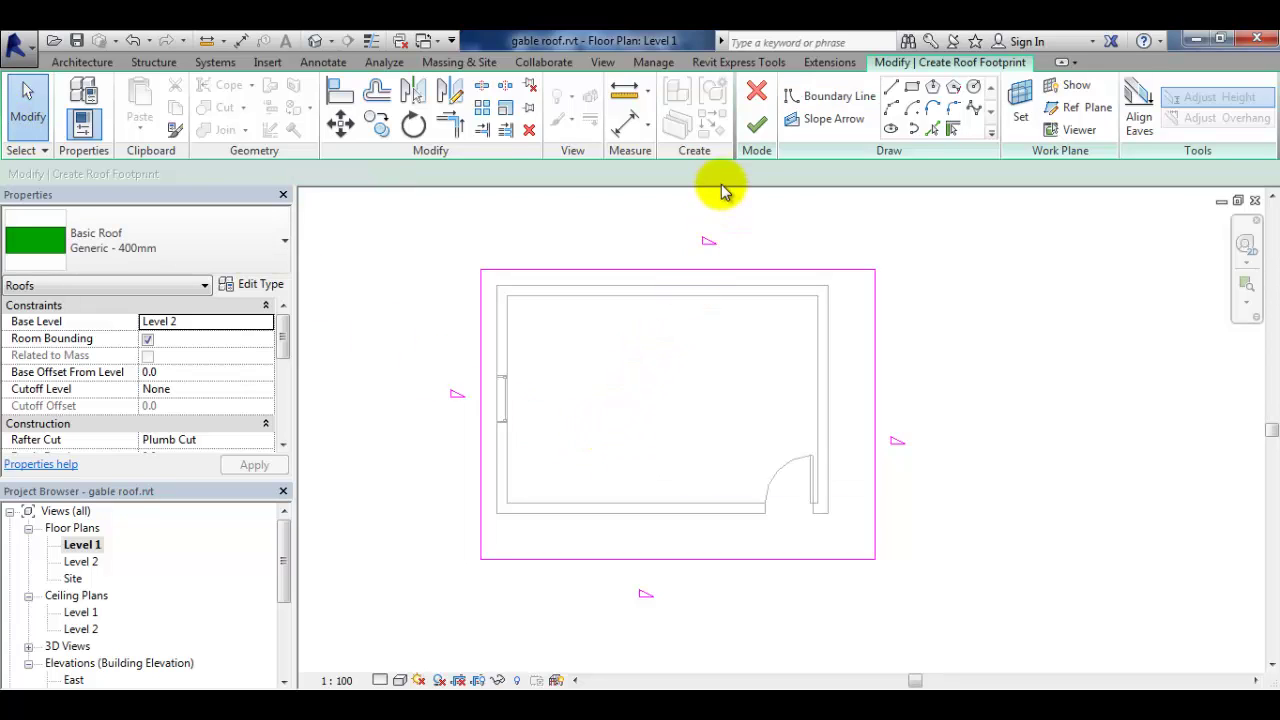
left_click(757, 138)
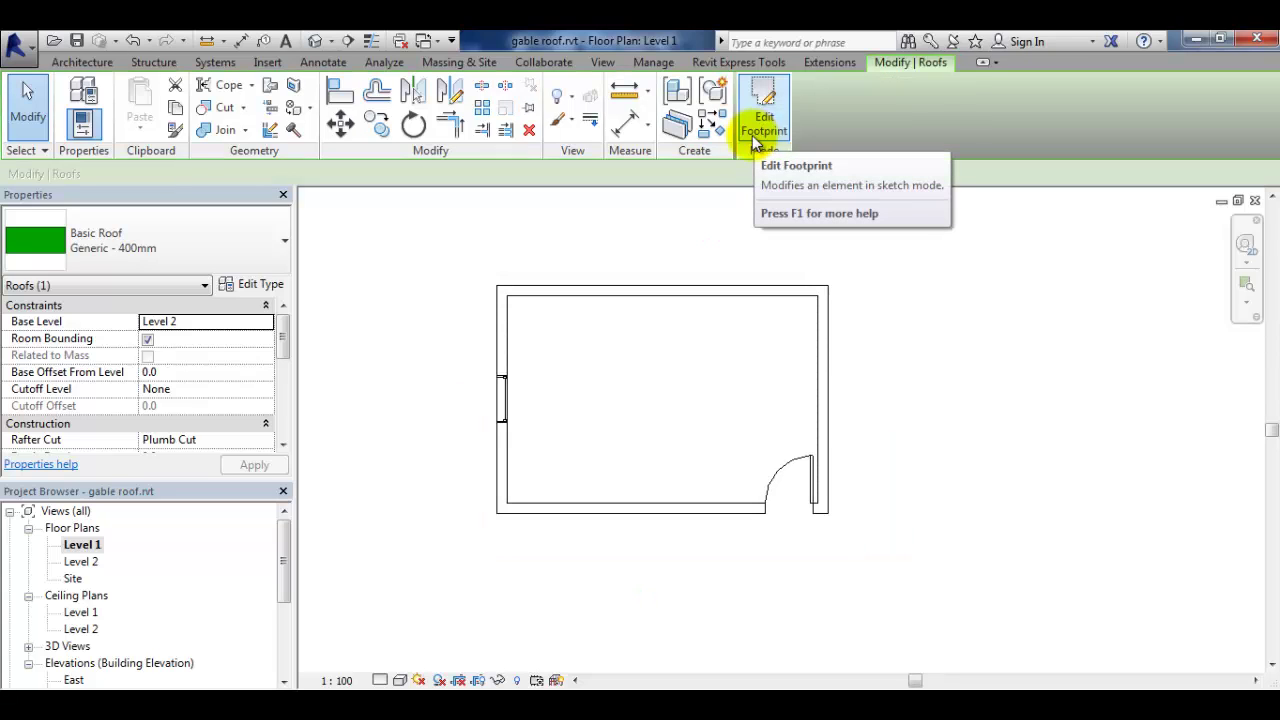
Open the Level 2 plan, deselect the roof, and zoom around the roof corners to compare overhangs.
double_click(82, 562)
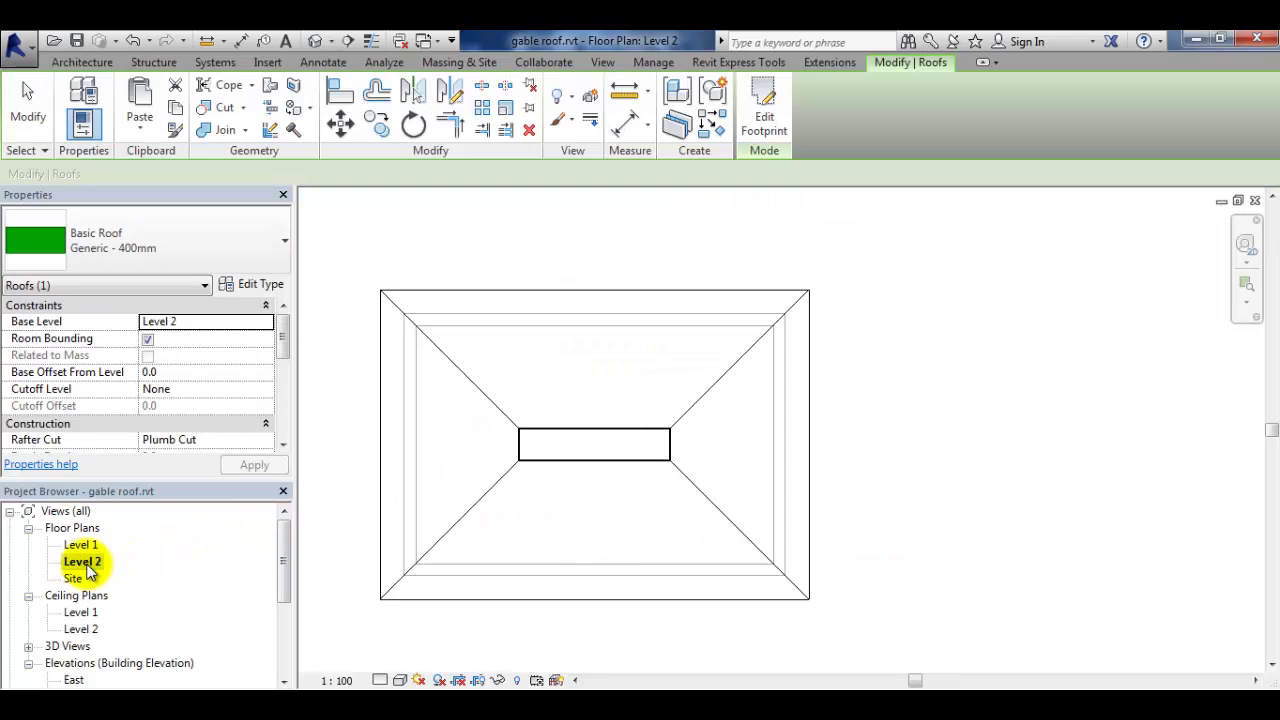
scroll(310, 445, "down", 2)
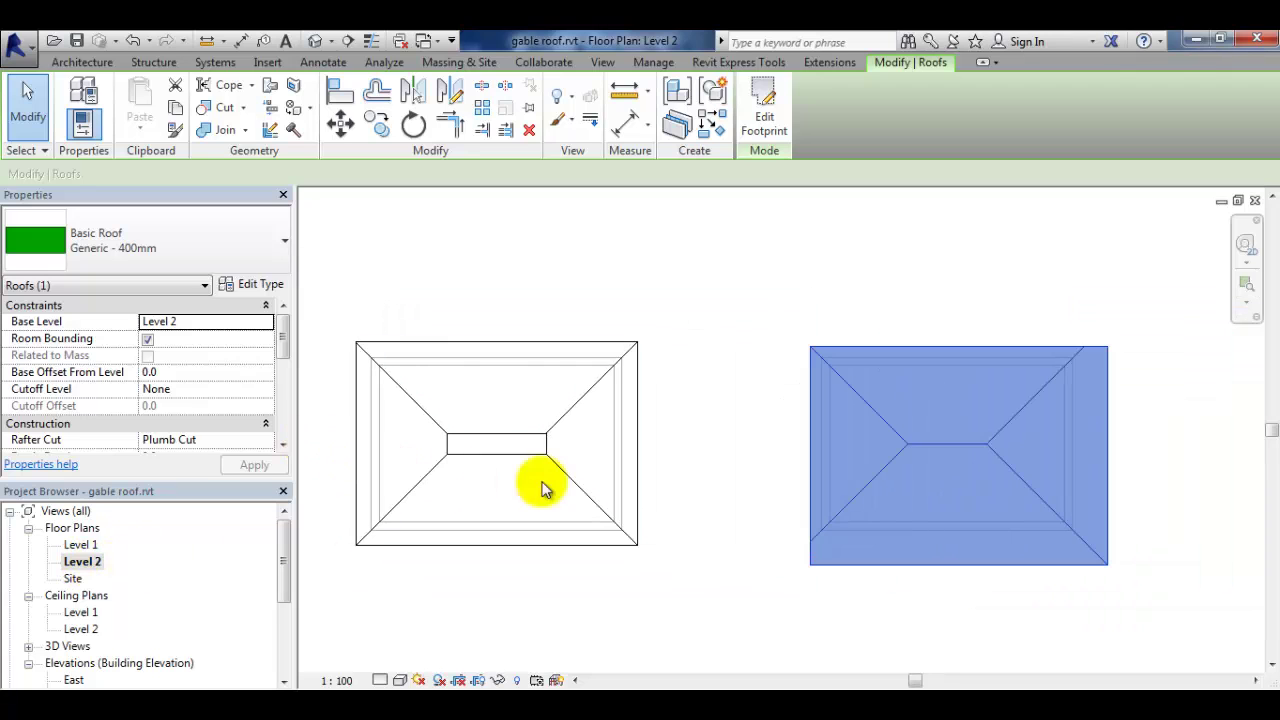
scroll(1170, 418, "up", 1)
left_click(1142, 432)
scroll(1158, 530, "up", 1)
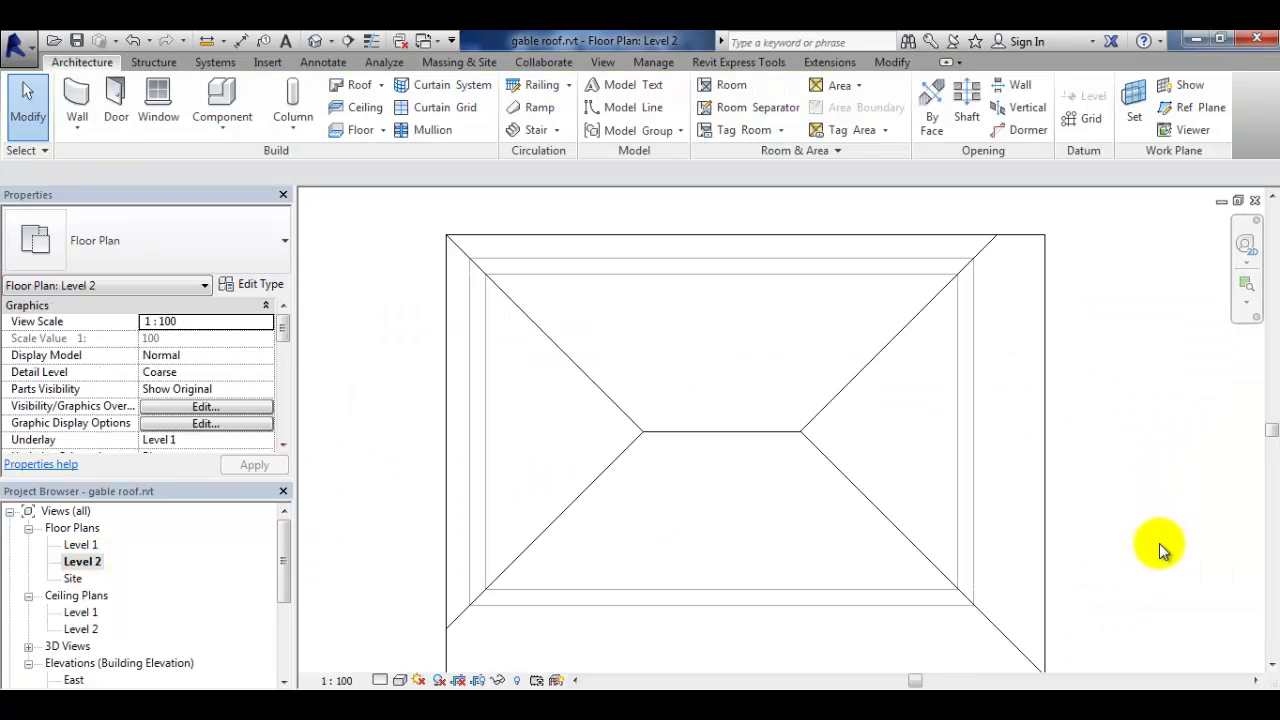
scroll(920, 309, "down", 1)
scroll(606, 645, "up", 3)
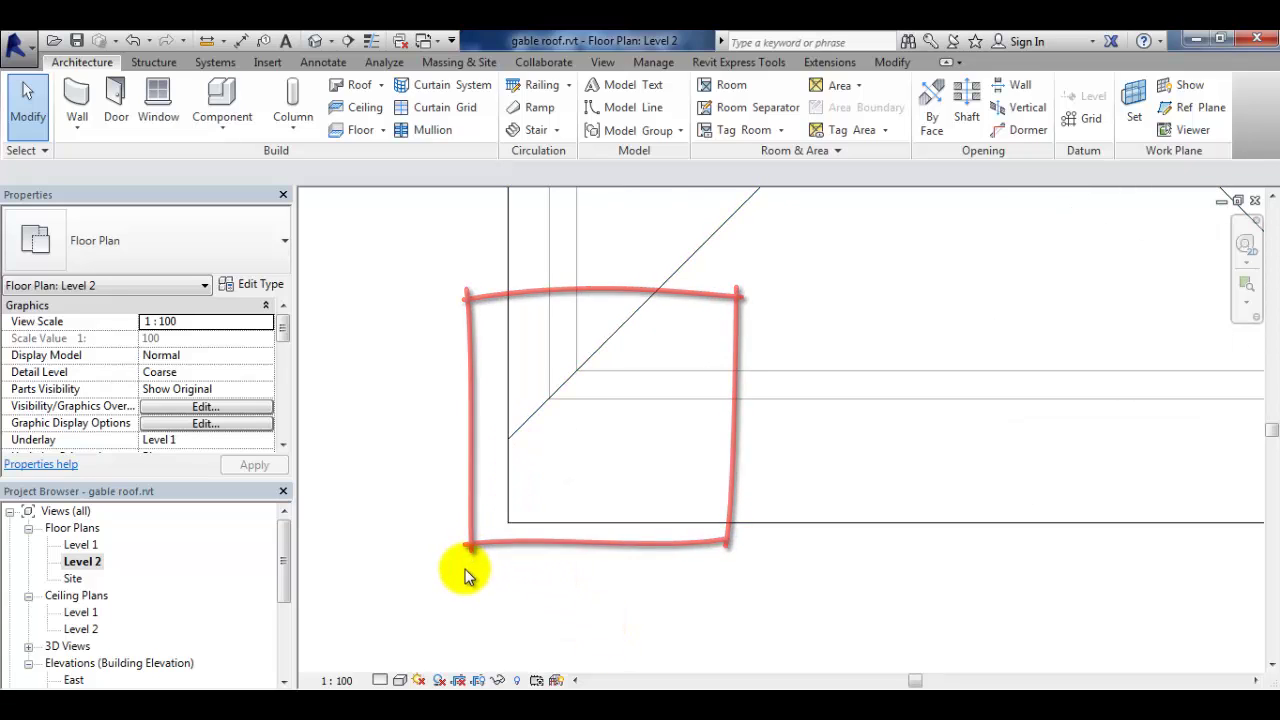
scroll(466, 573, "down", 2)
scroll(466, 577, "down", 3)
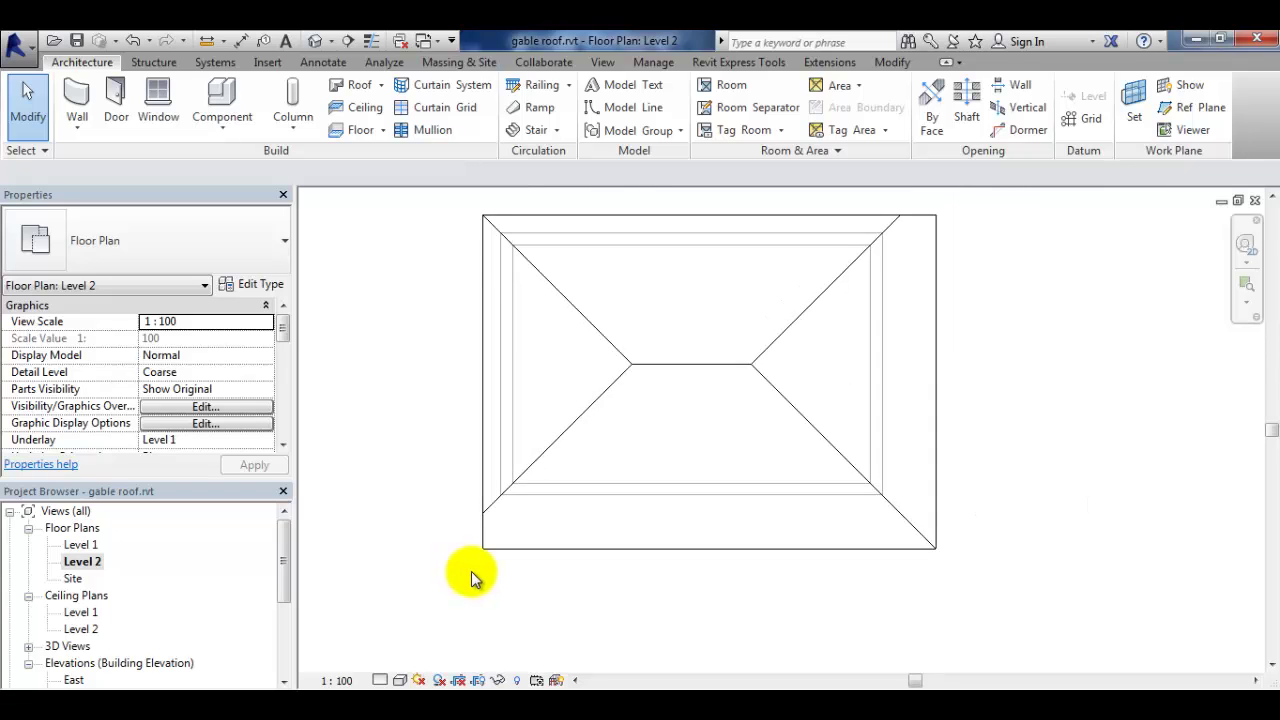
scroll(894, 263, "up", 4)
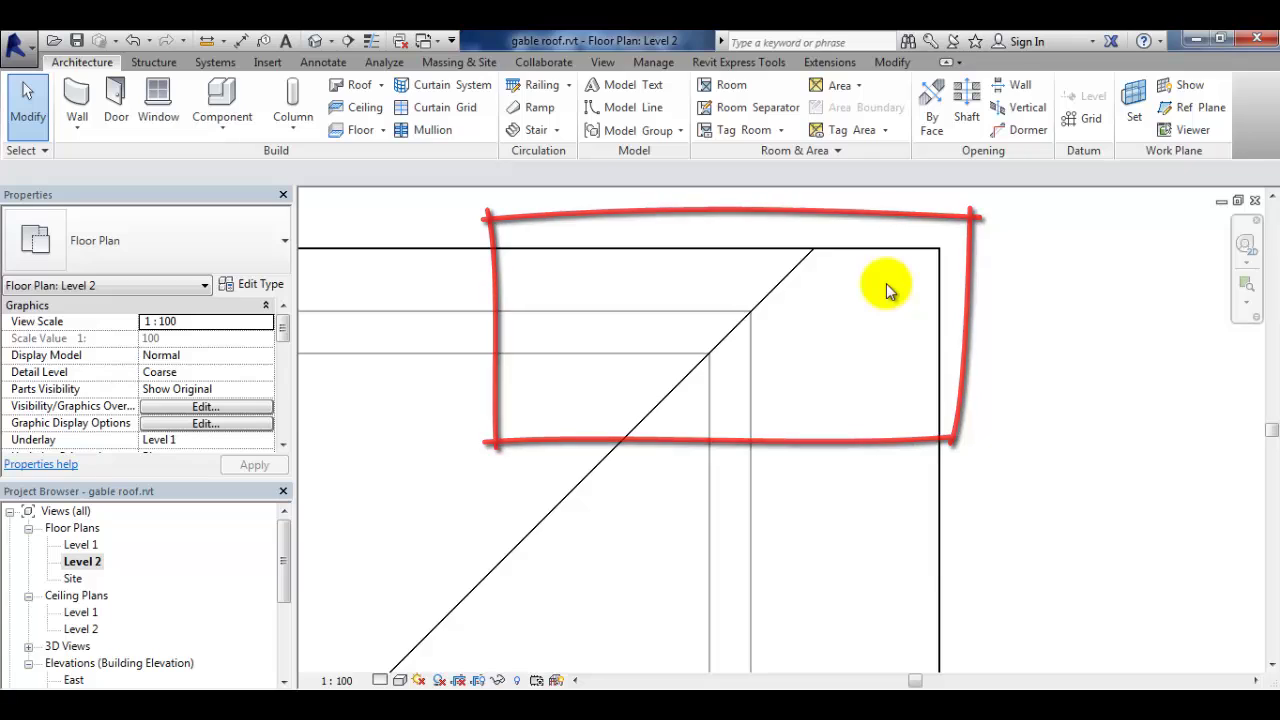
scroll(886, 290, "down", 3)
scroll(886, 290, "down", 2)
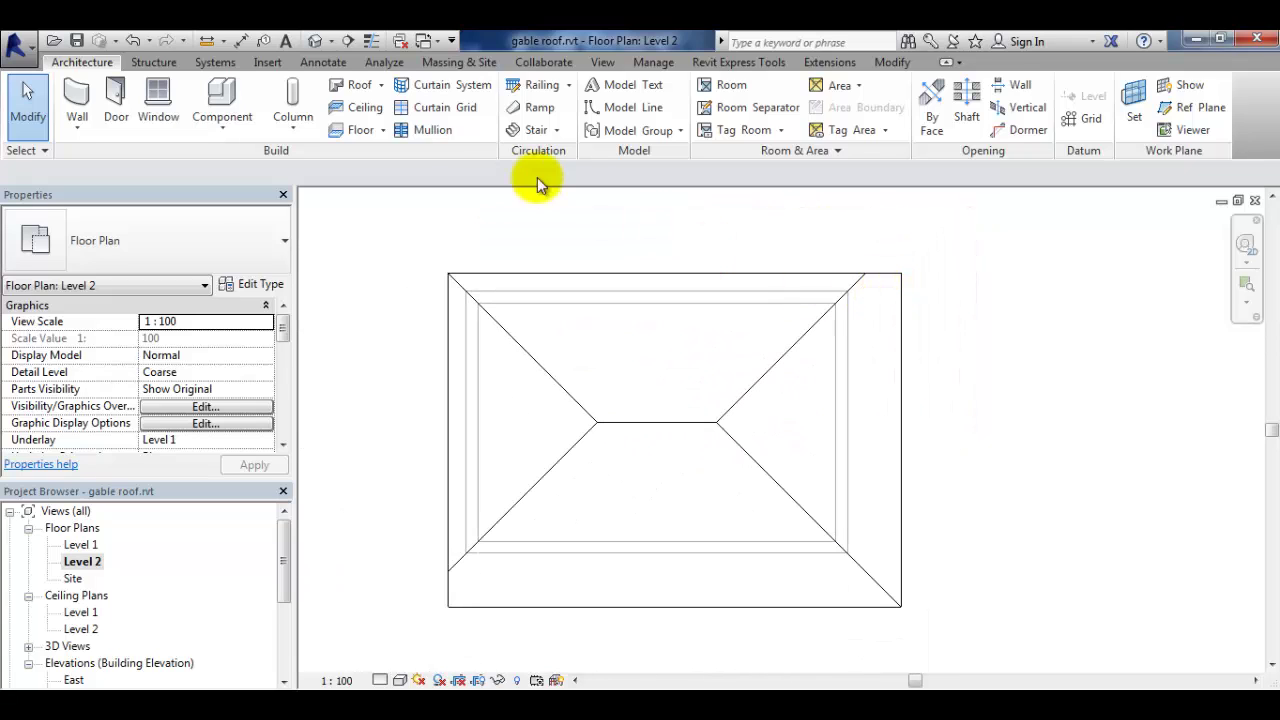
Switch to the default 3D view and orbit around the selected new roof to look down on it.
left_click(316, 45)
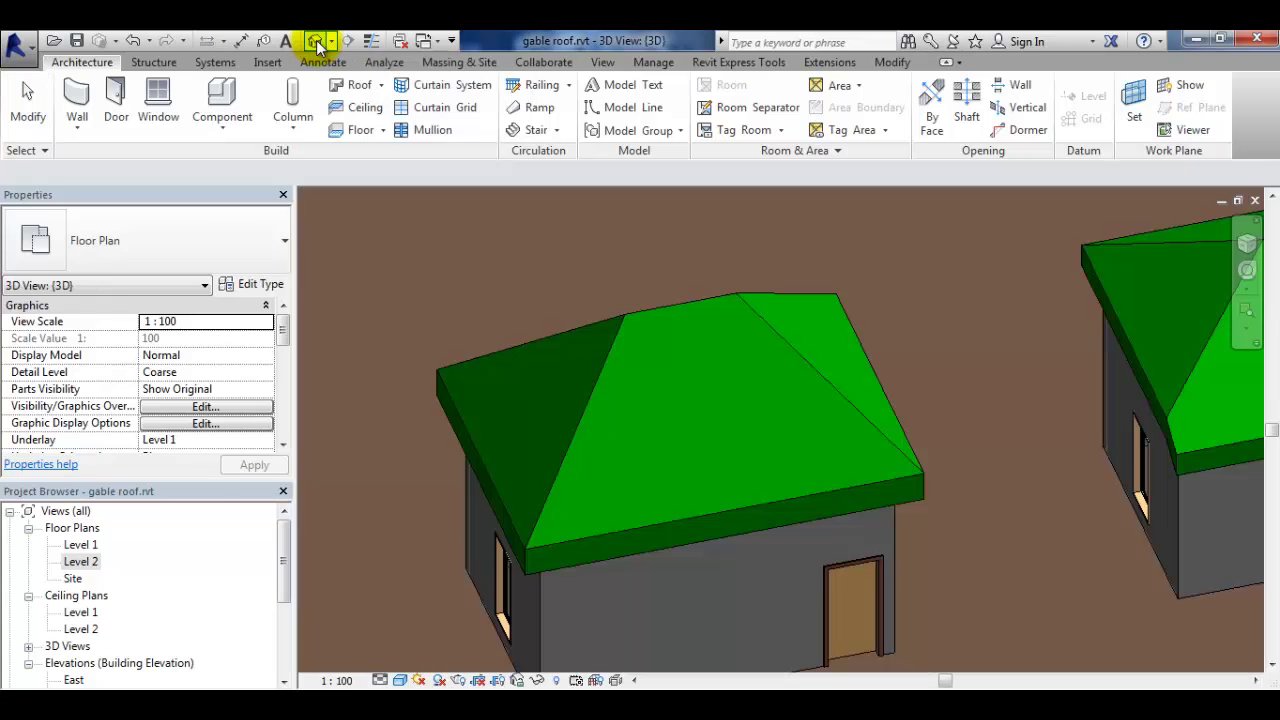
scroll(877, 341, "up", 3)
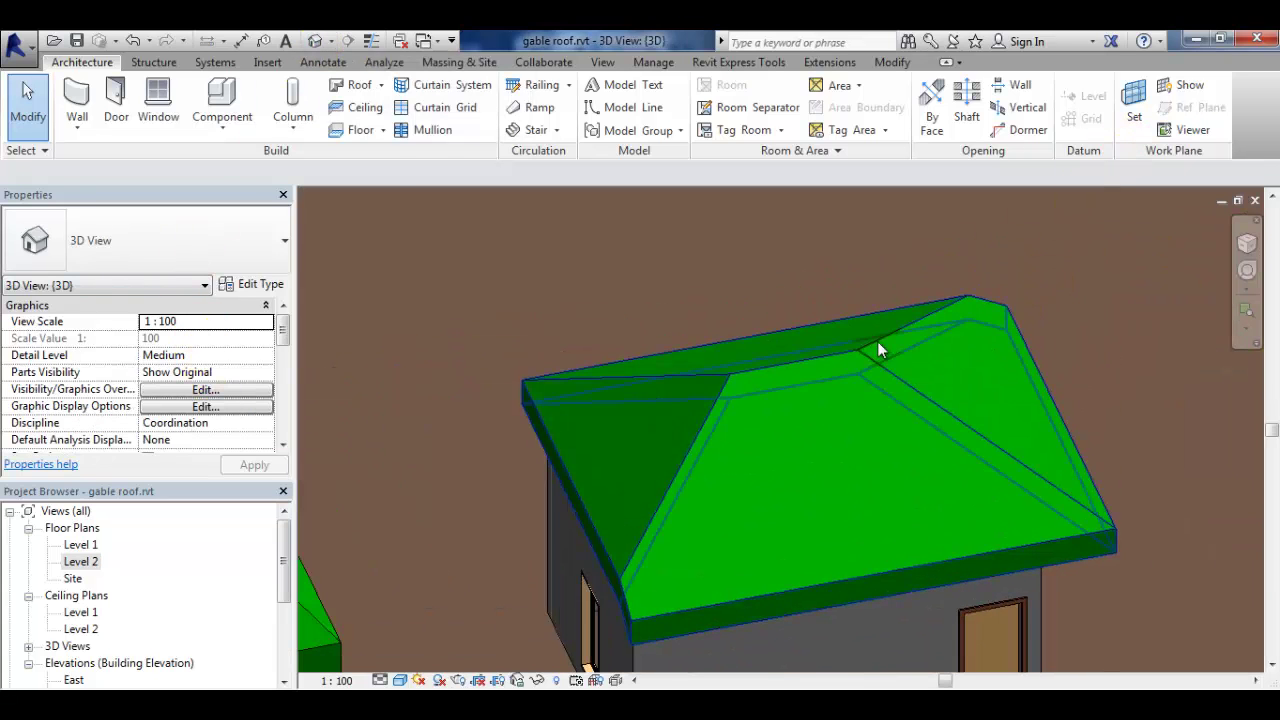
left_click(868, 353)
middle_click_drag(806, 276, 1120, 354, "shift")
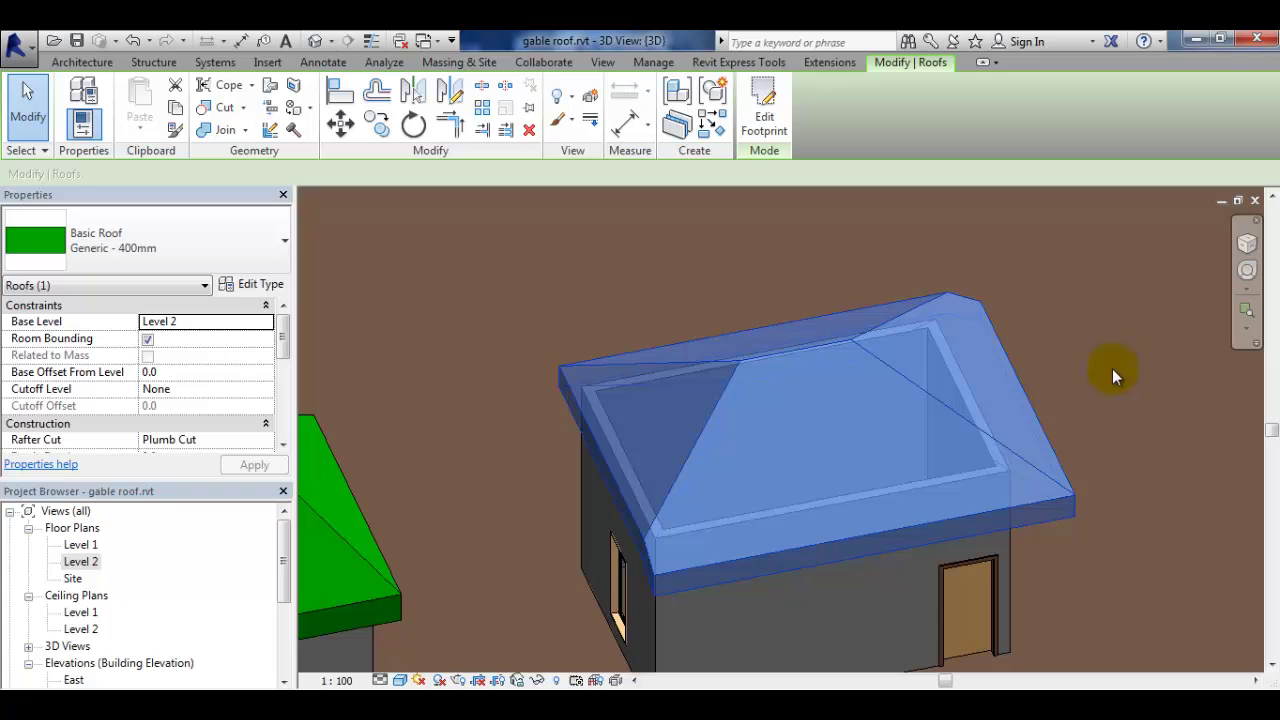
middle_click_drag(1109, 400, 830, 395, "shift")
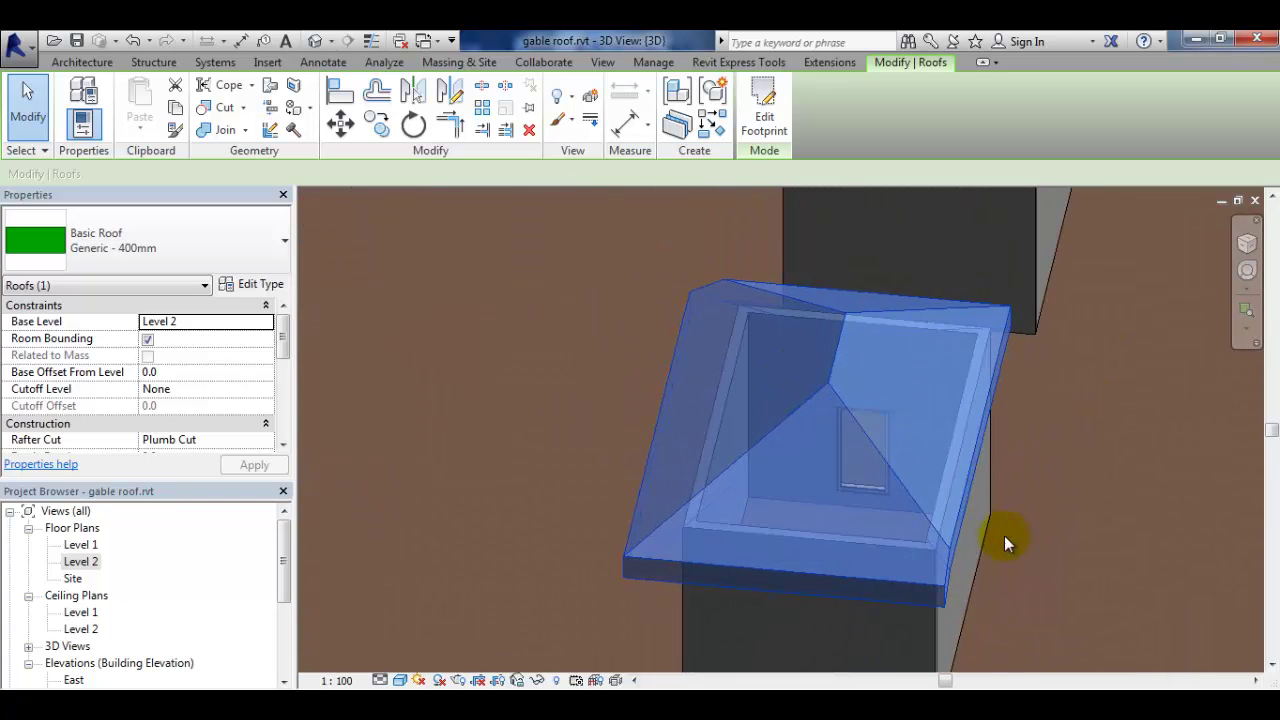
scroll(1000, 623, "up", 3)
scroll(611, 385, "down", 3)
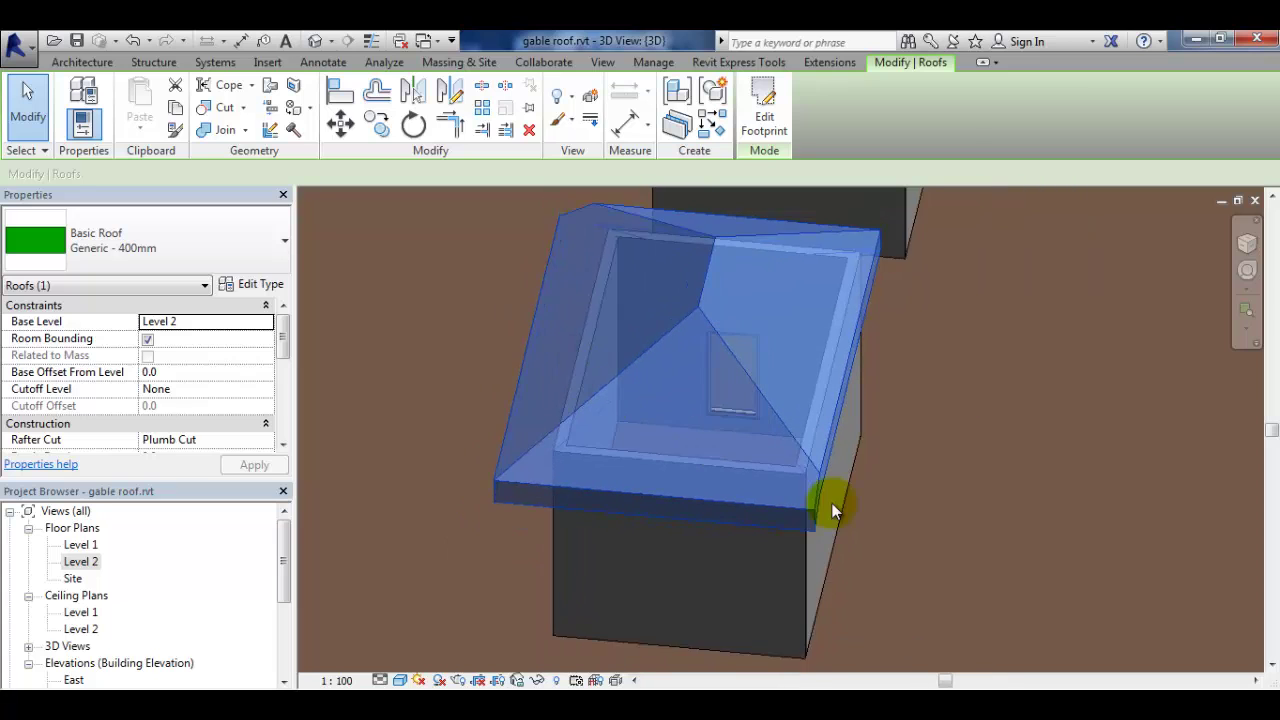
scroll(832, 503, "up", 4)
Deselect the roof and orbit toward the houses' door sides to examine the uneven eave corners.
left_click(869, 495)
scroll(960, 480, "up", 2)
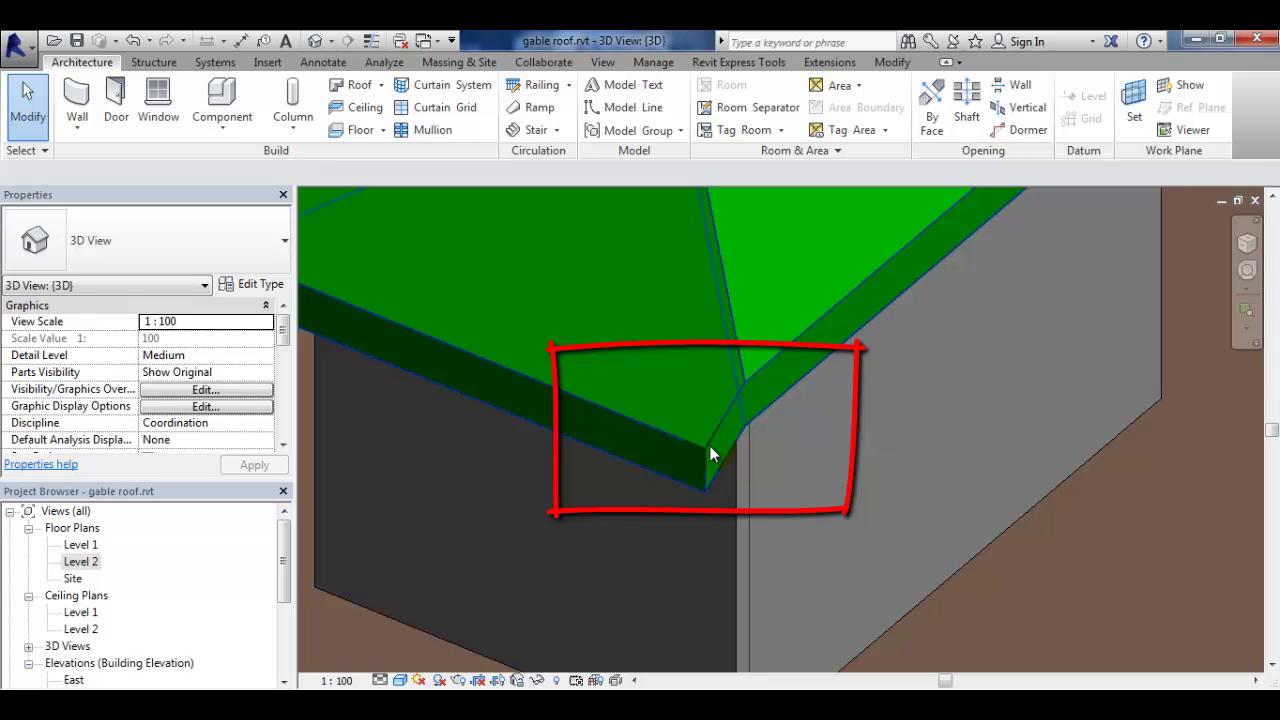
scroll(693, 543, "down", 5)
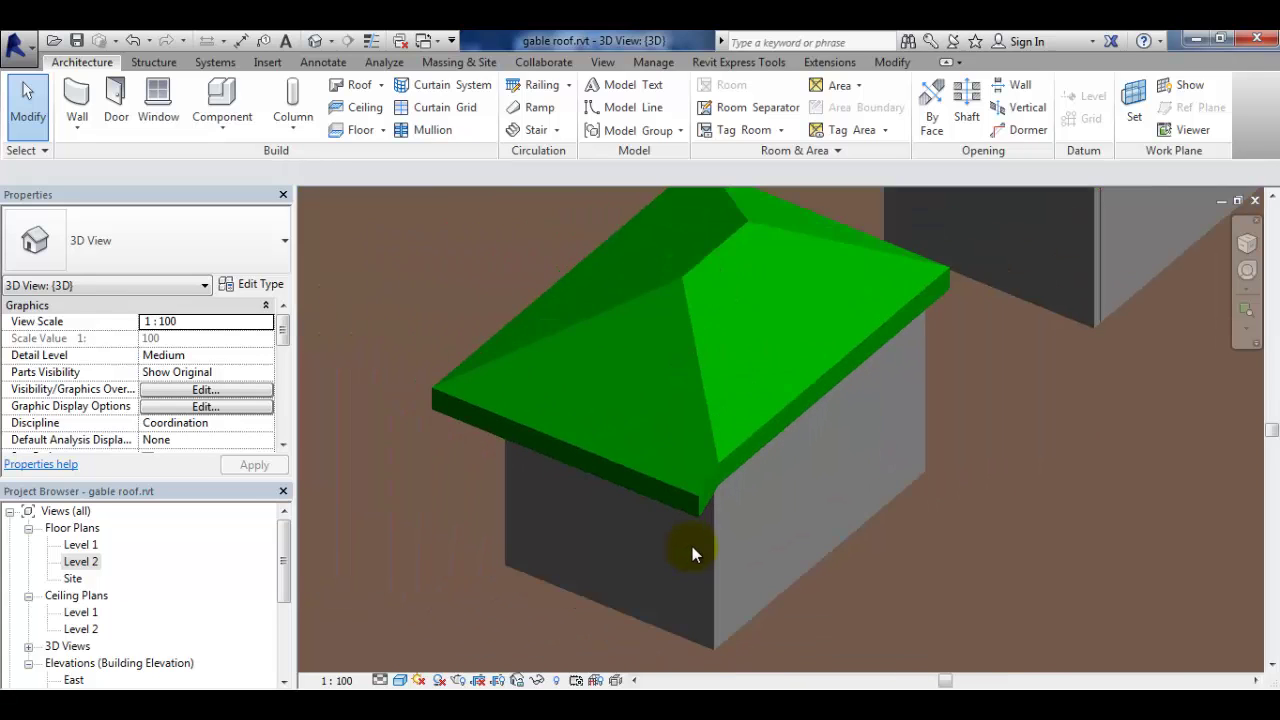
middle_click_drag(577, 523, 1006, 480, "shift")
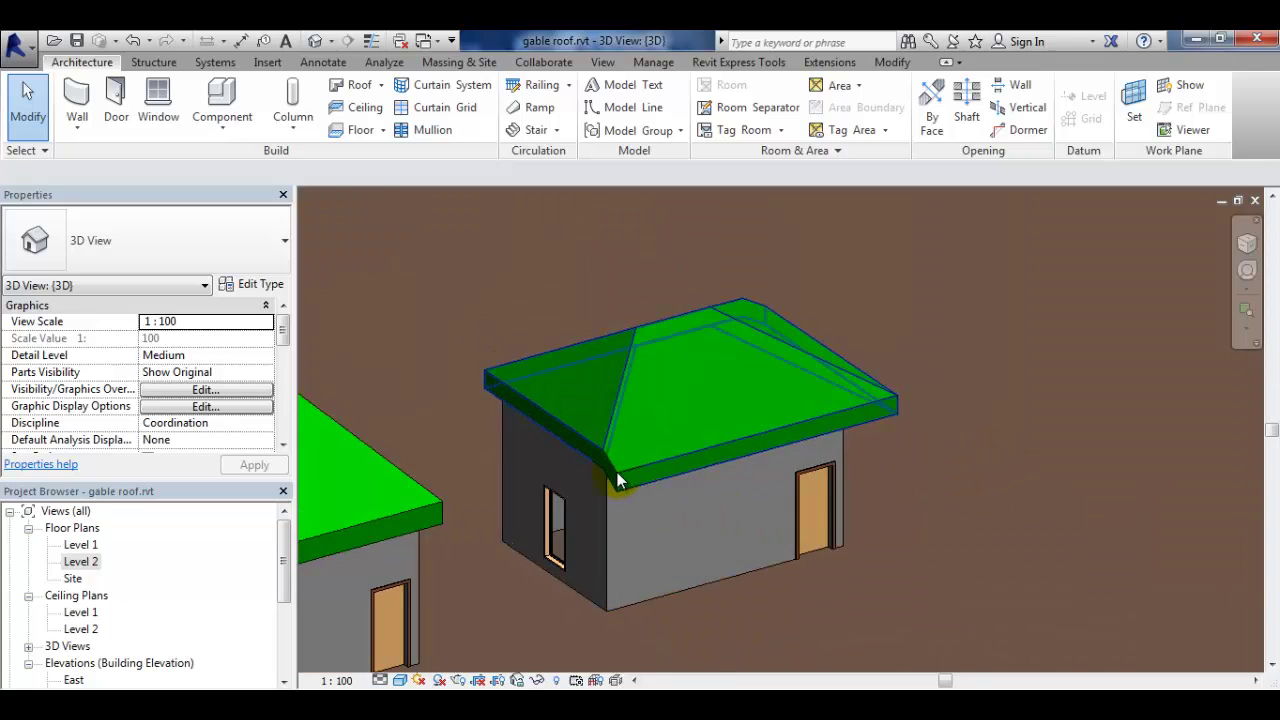
scroll(617, 472, "up", 5)
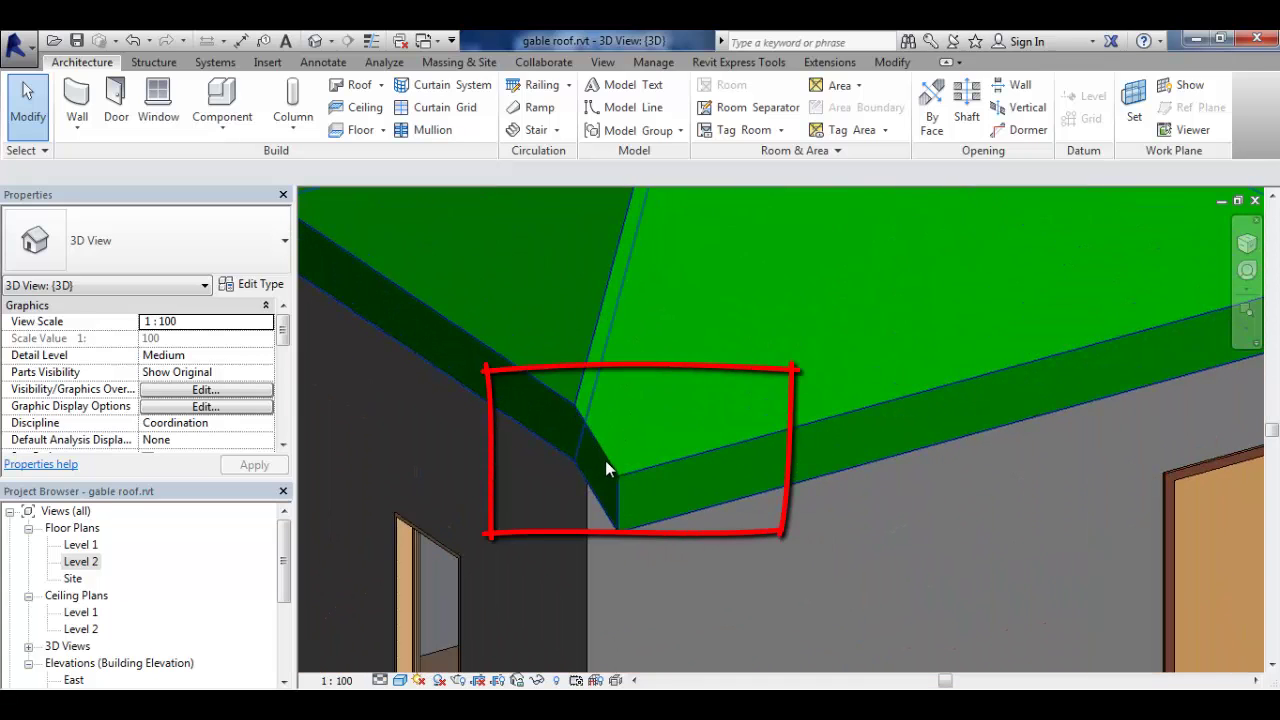